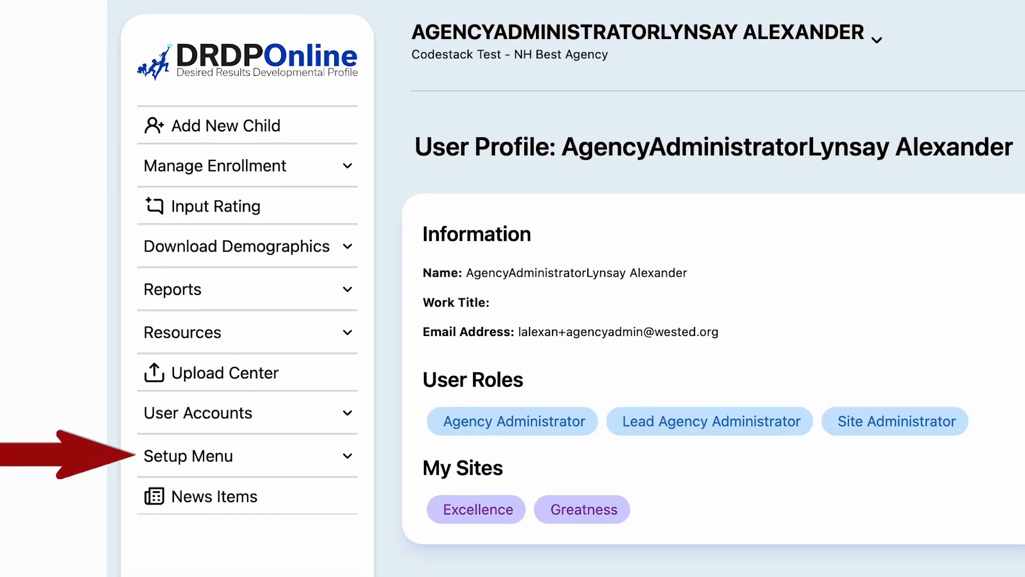
# Step: Open the Classroom setup page and list all of the agency's classrooms to review them with their sites
pyautogui.click(216, 453)
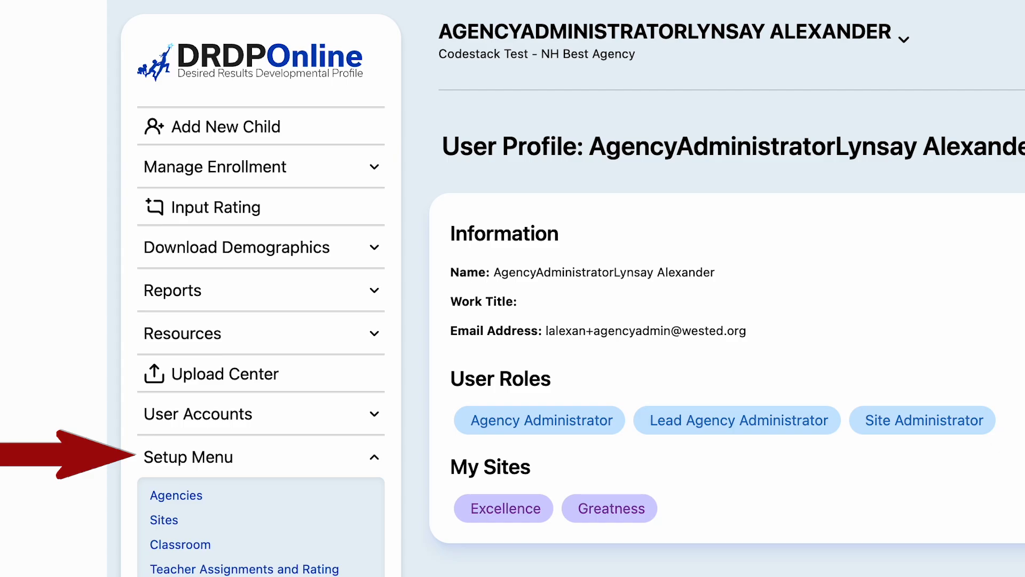
pyautogui.click(154, 544)
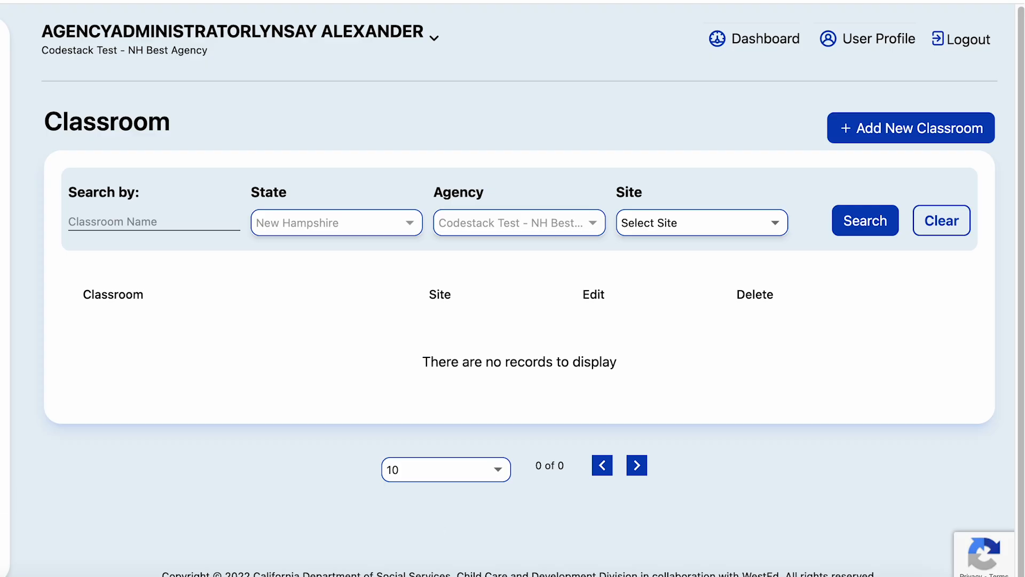
pyautogui.click(840, 223)
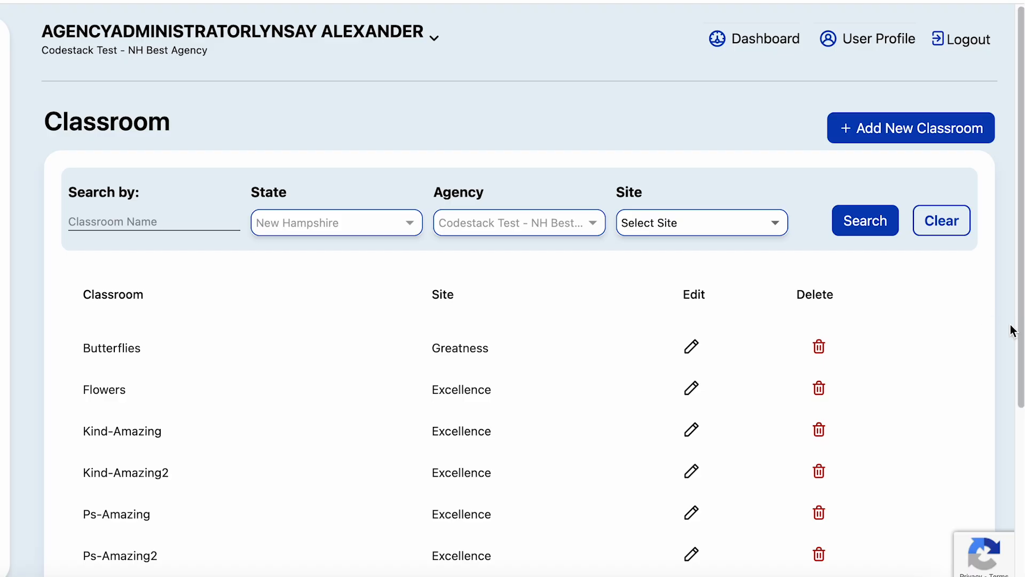
pyautogui.scroll(-1, 1012, 327)
pyautogui.scroll(-5, 1012, 330)
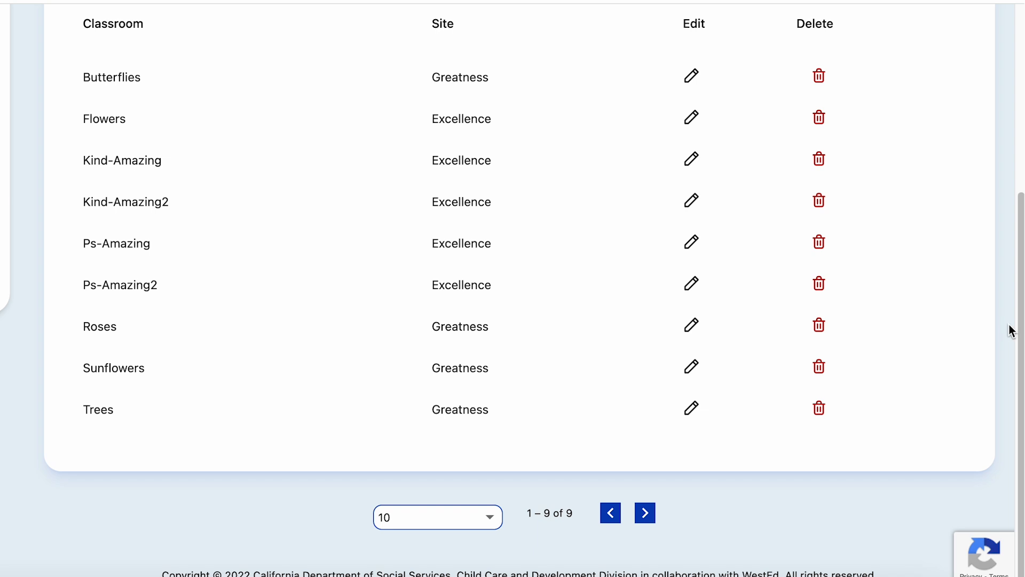
pyautogui.scroll(3, 1014, 336)
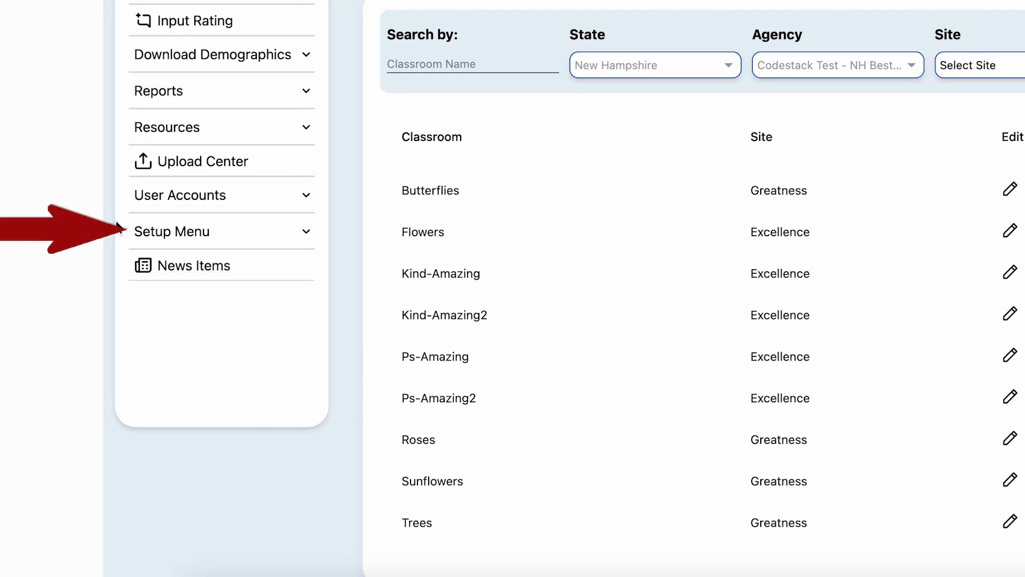
# Step: Start a new teacher assignment and rating period entry for the classroom Sunflowers - Greatness
pyautogui.click(141, 235)
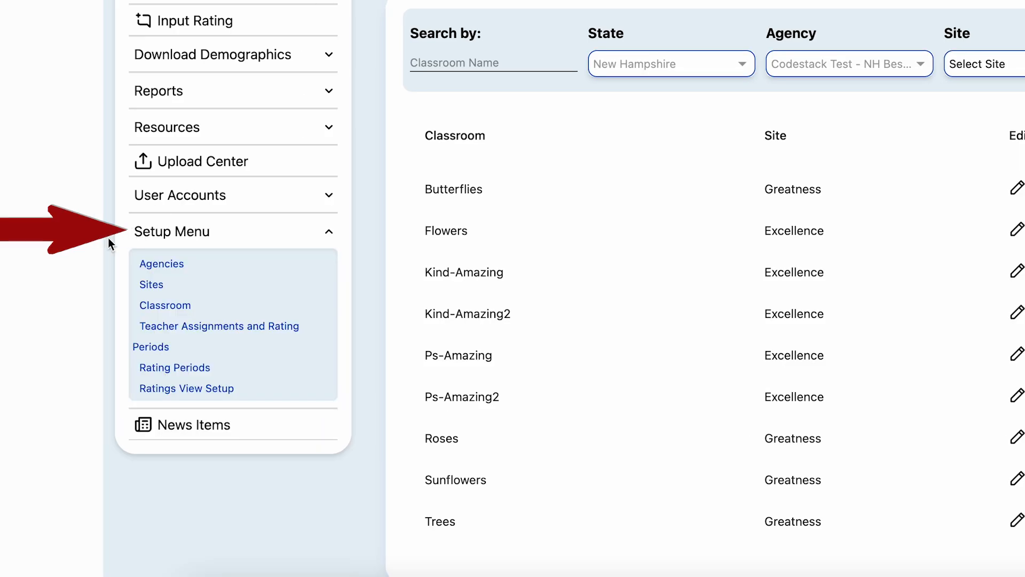
pyautogui.click(166, 335)
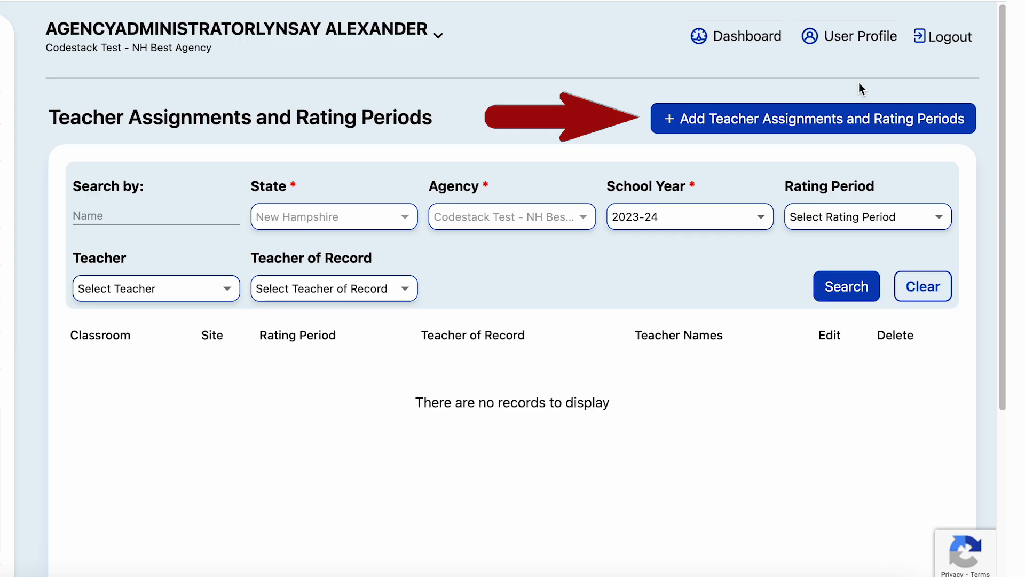
pyautogui.click(857, 117)
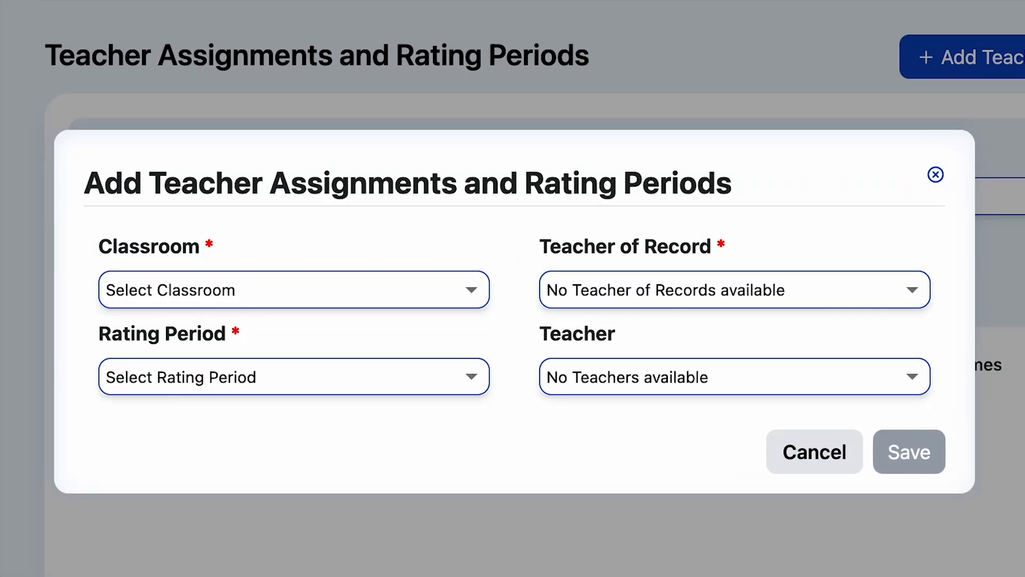
pyautogui.click(208, 298)
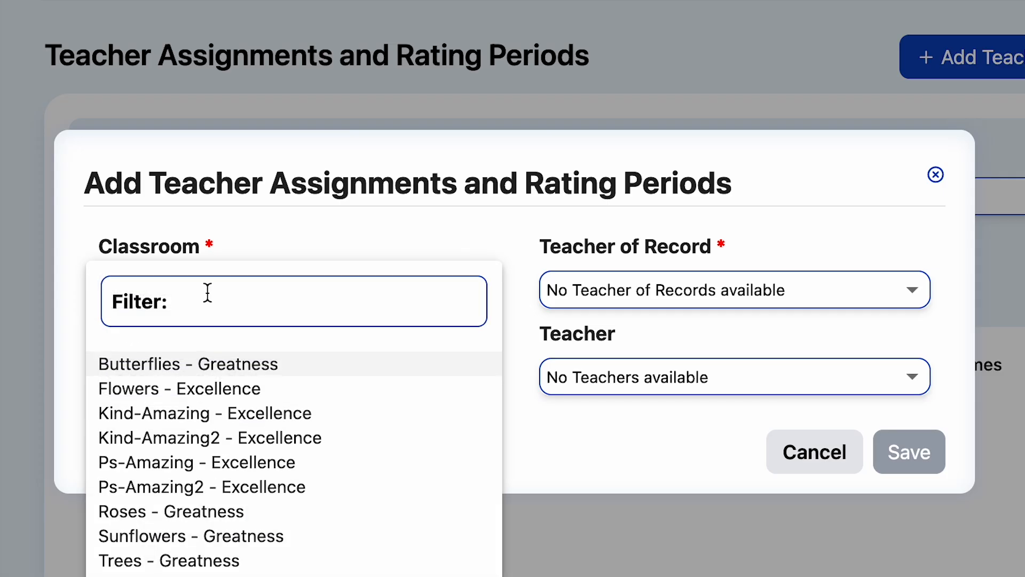
pyautogui.click(207, 535)
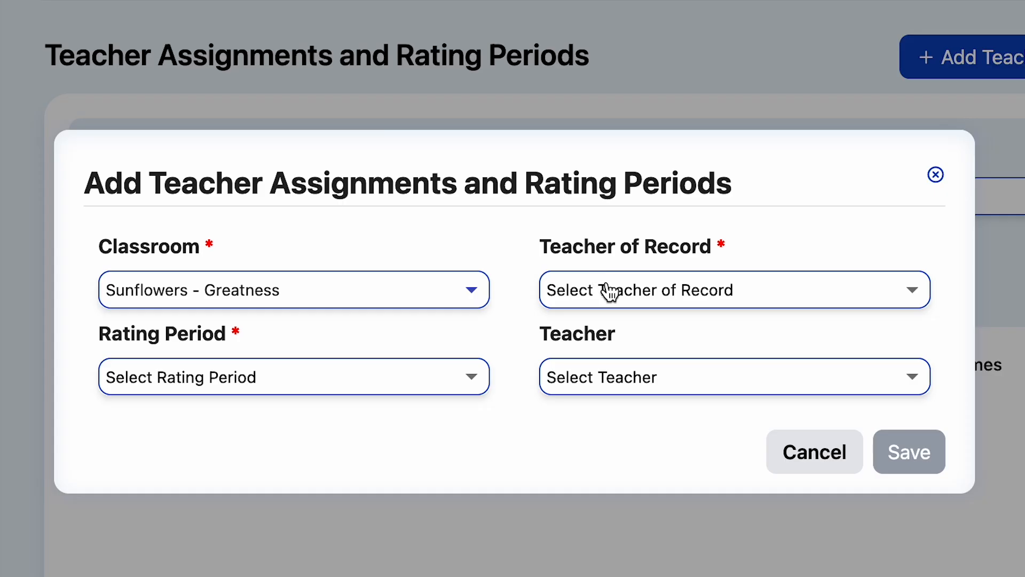
# Step: Choose the last listed teacher of record for the Sunflowers classroom and set the rating period to Summer 2024
pyautogui.click(607, 290)
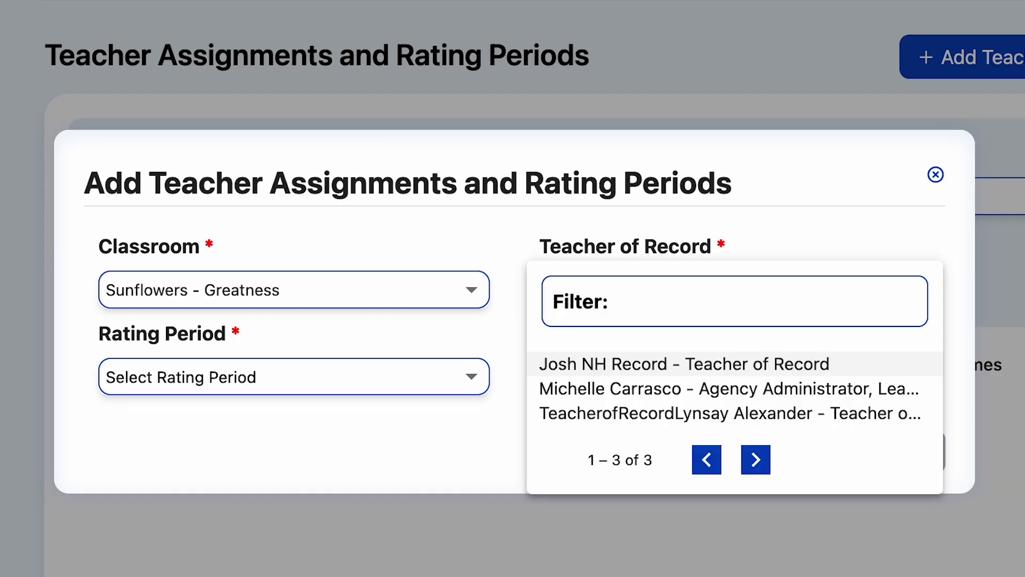
pyautogui.click(555, 412)
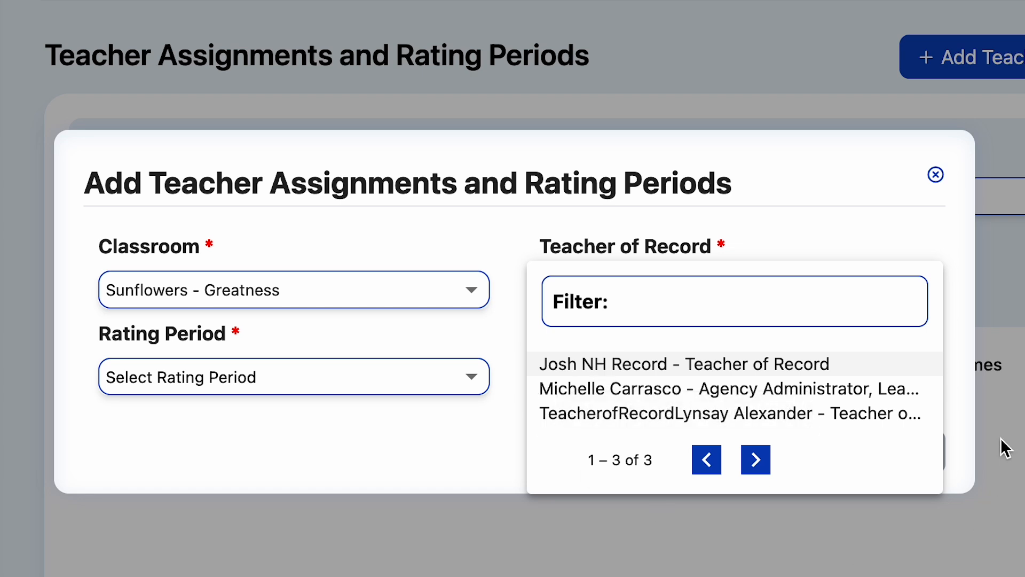
pyautogui.click(247, 387)
pyautogui.click(165, 449)
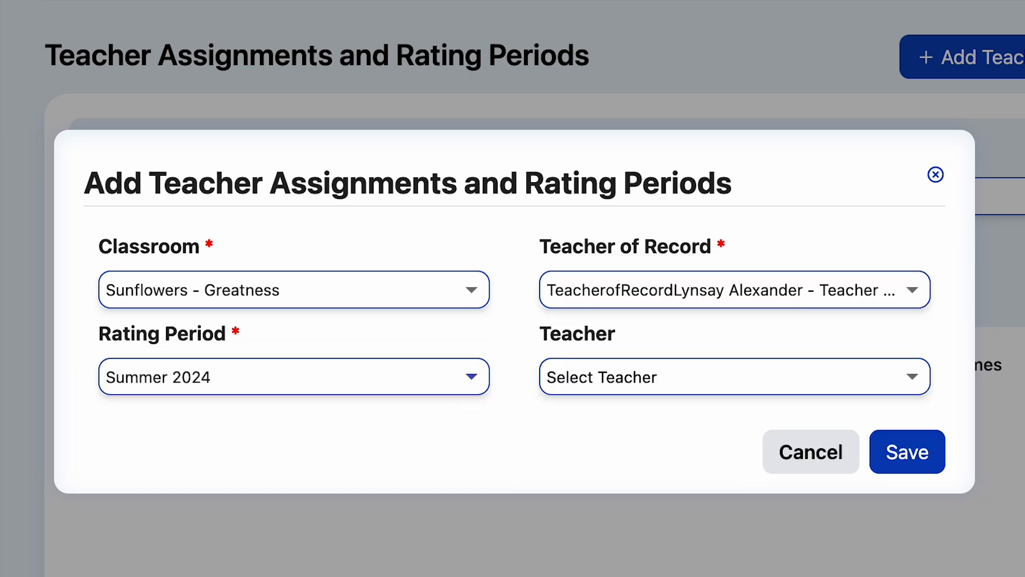
# Step: Assign all available teachers to the Sunflowers classroom and save the assignment
pyautogui.click(664, 382)
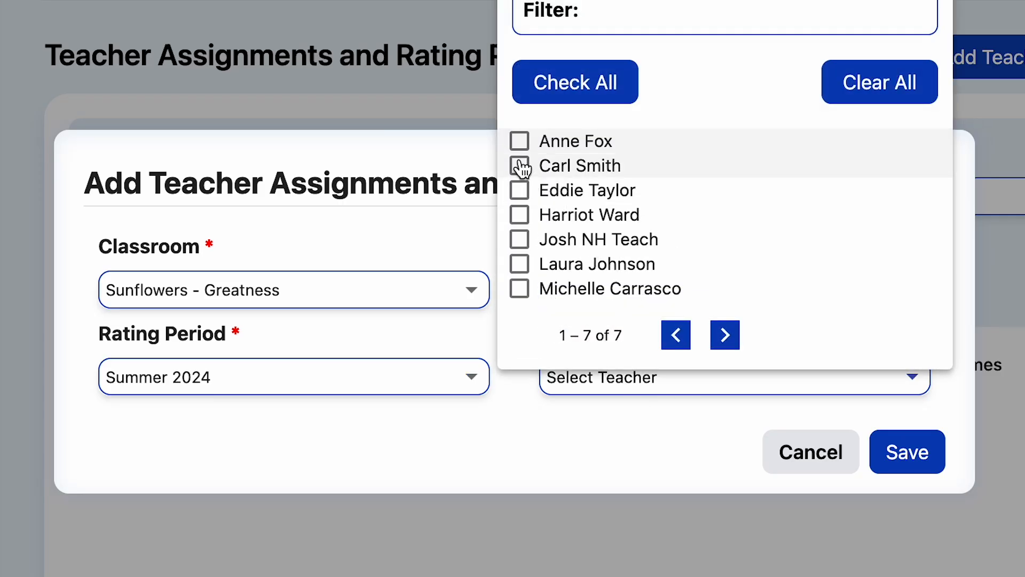
pyautogui.click(533, 102)
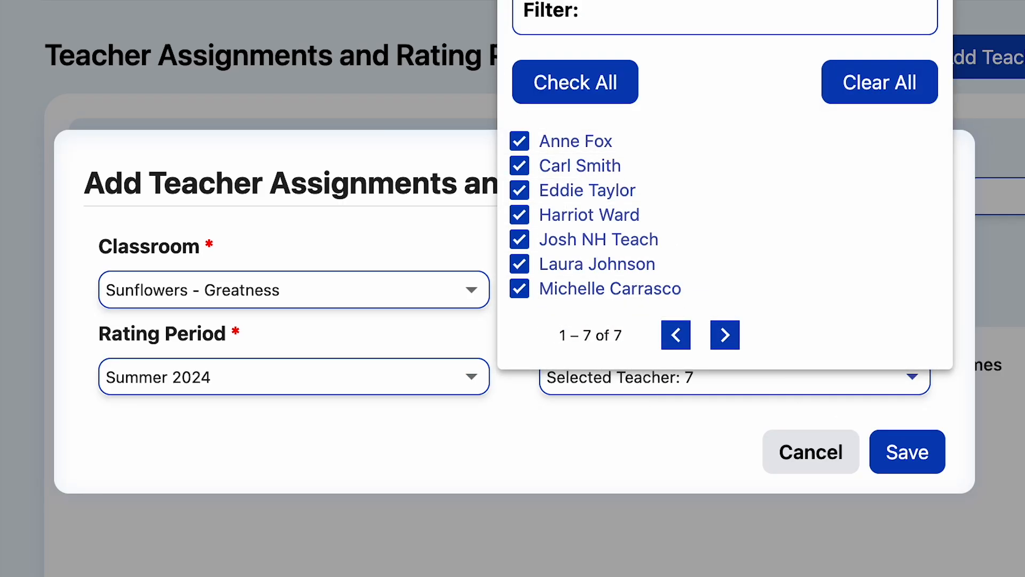
pyautogui.click(908, 453)
pyautogui.click(908, 452)
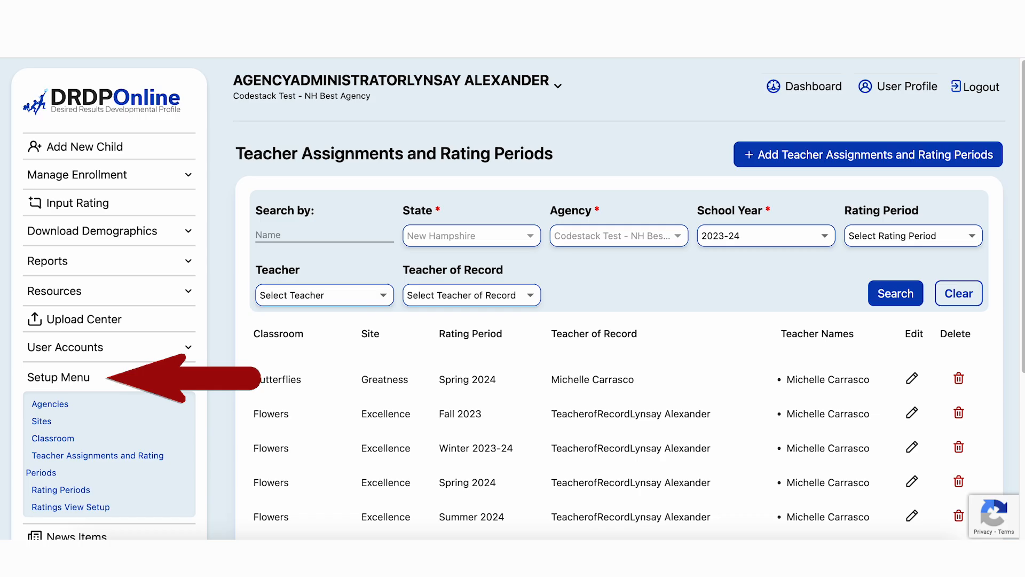
# Step: Return to the Classroom setup page, then add and save a classroom named Tulips at the Greatness site
pyautogui.click(53, 438)
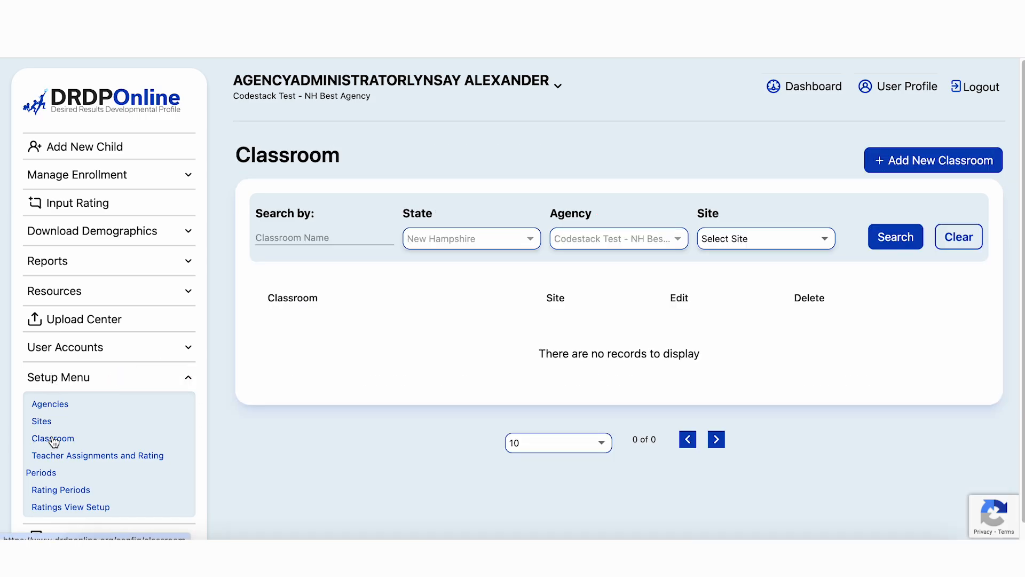
pyautogui.click(899, 235)
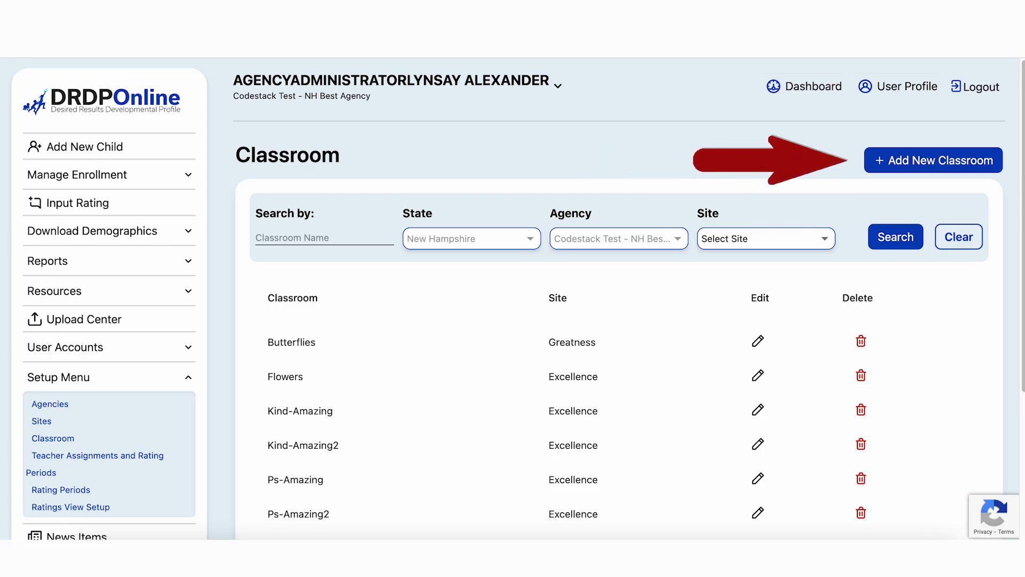
pyautogui.click(932, 155)
pyautogui.click(322, 309)
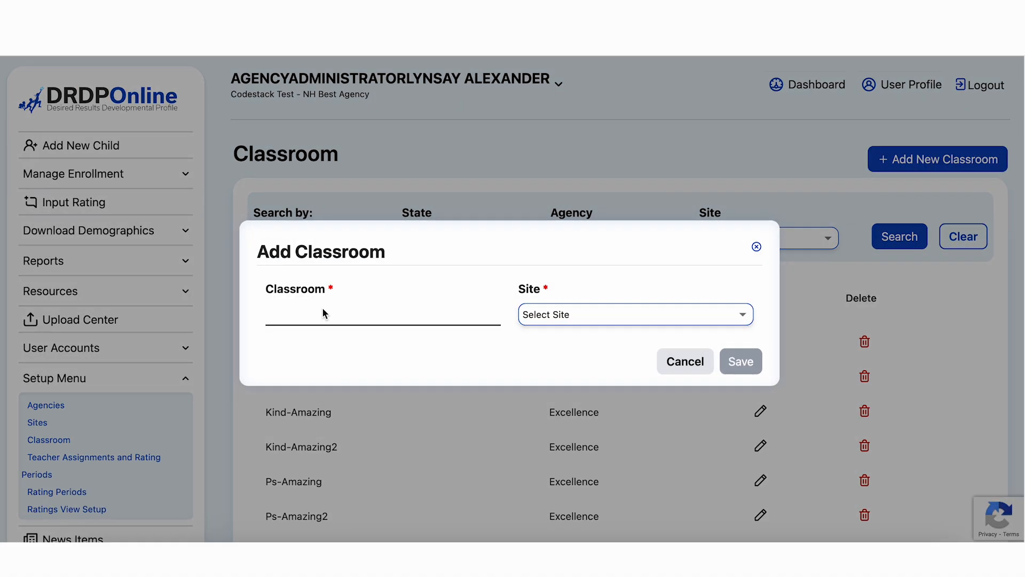
pyautogui.write('Tulips')
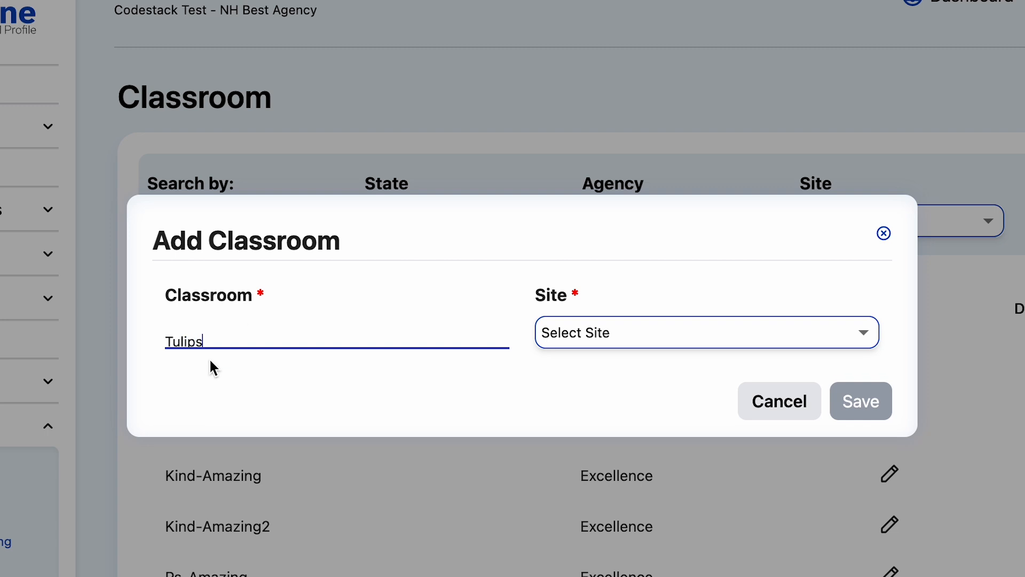
pyautogui.click(647, 344)
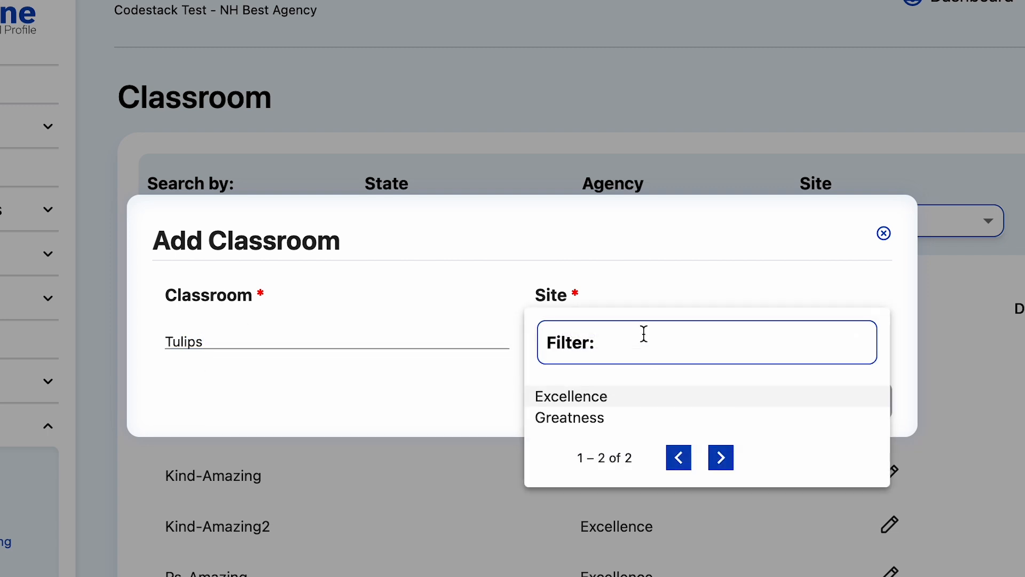
pyautogui.click(635, 420)
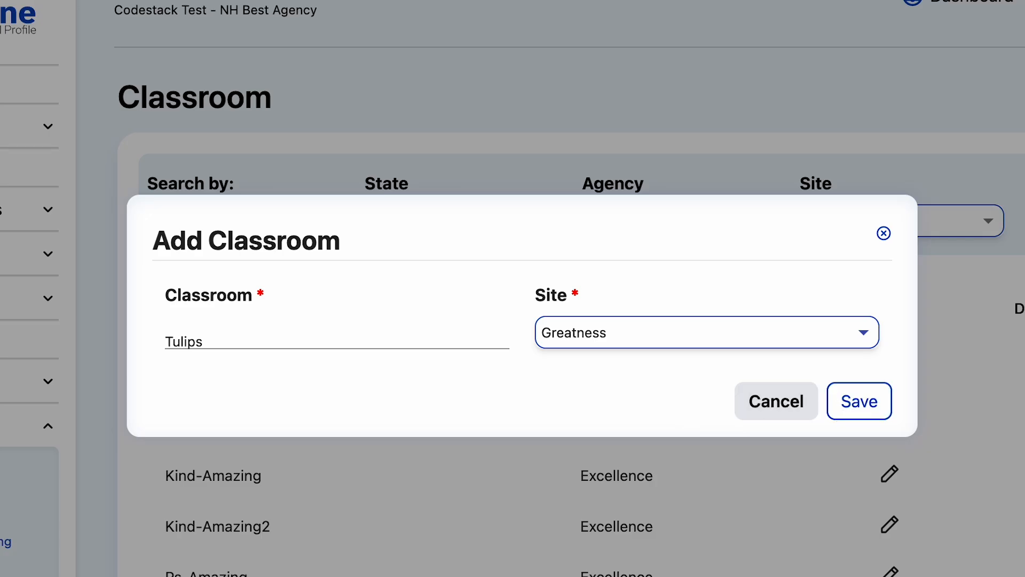
pyautogui.click(858, 411)
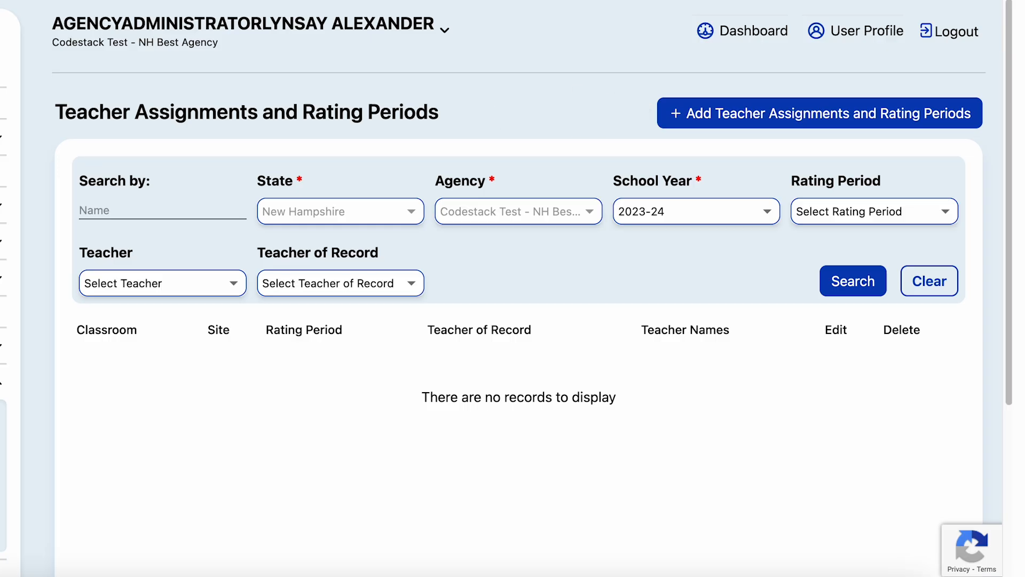
# Step: Start a new teacher assignment and rating period entry for the classroom Tulips - Greatness
pyautogui.click(759, 112)
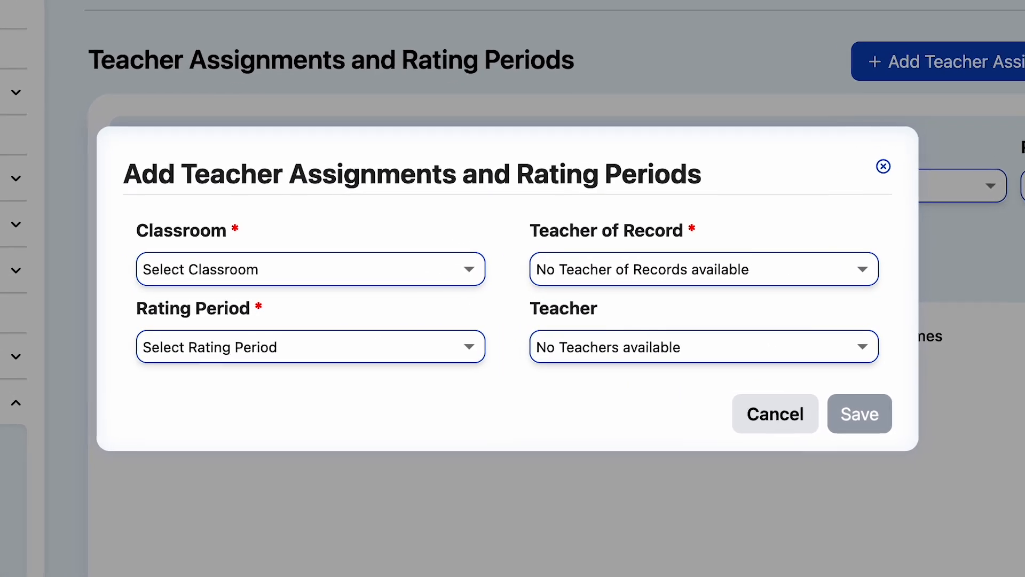
pyautogui.click(425, 270)
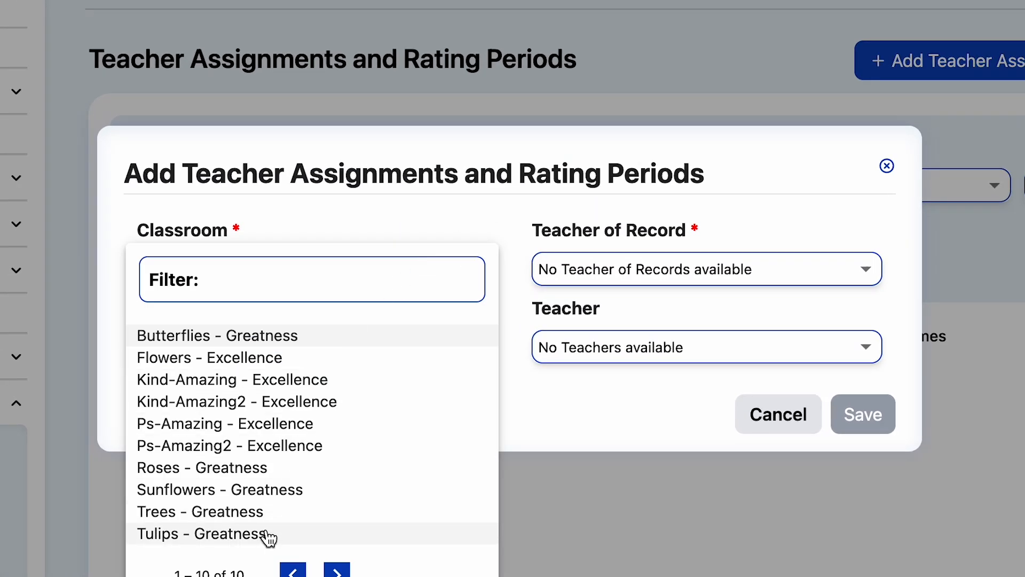
pyautogui.click(267, 533)
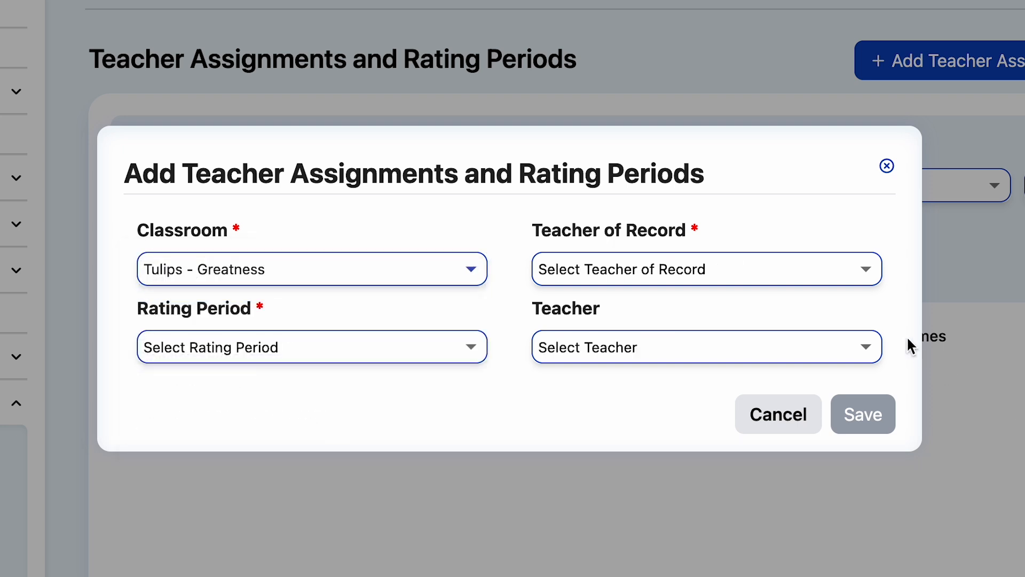
# Step: Choose the last listed teacher of record for the Tulips classroom and set the rating period to Spring 2024
pyautogui.click(851, 277)
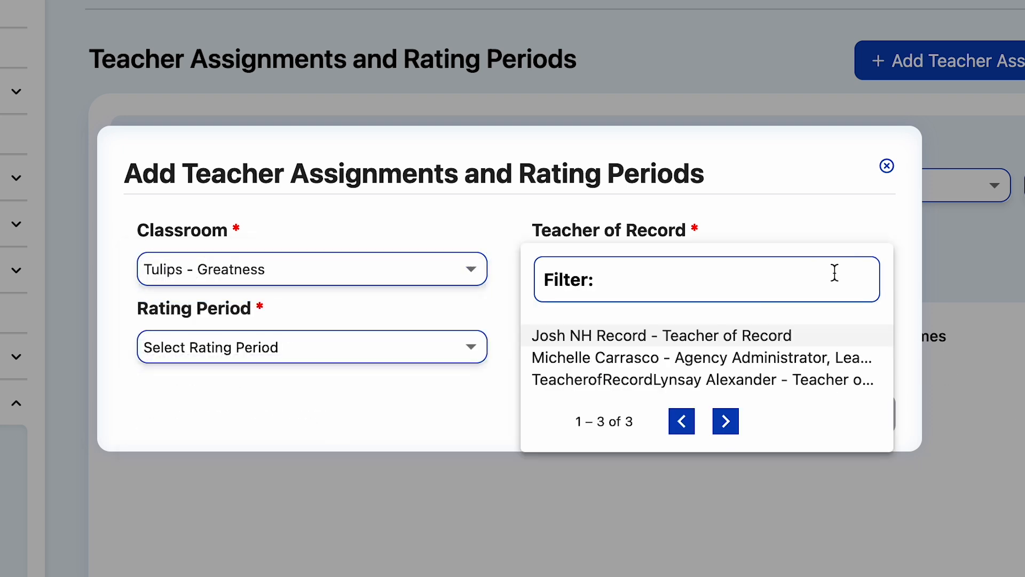
pyautogui.click(539, 378)
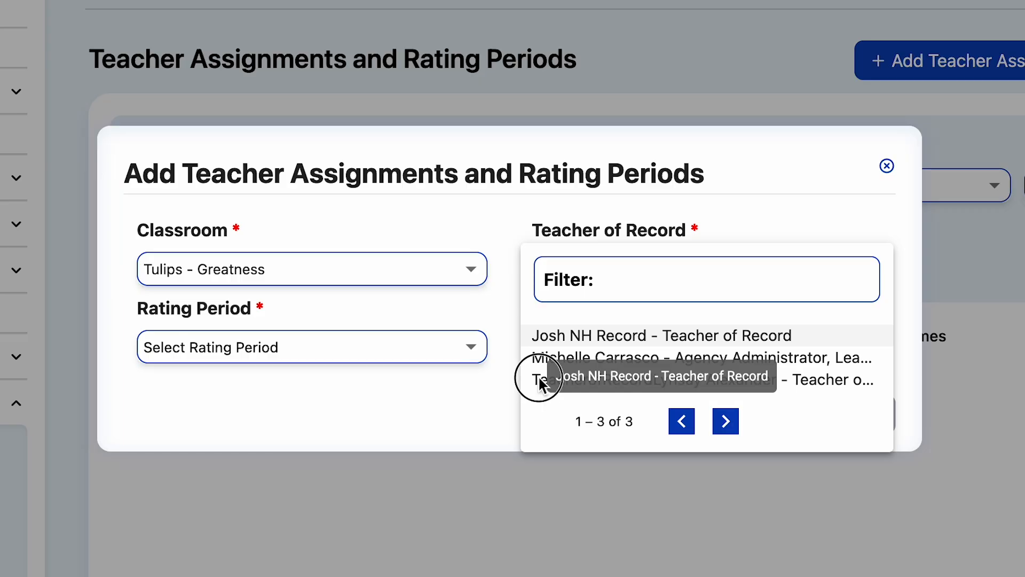
pyautogui.click(829, 384)
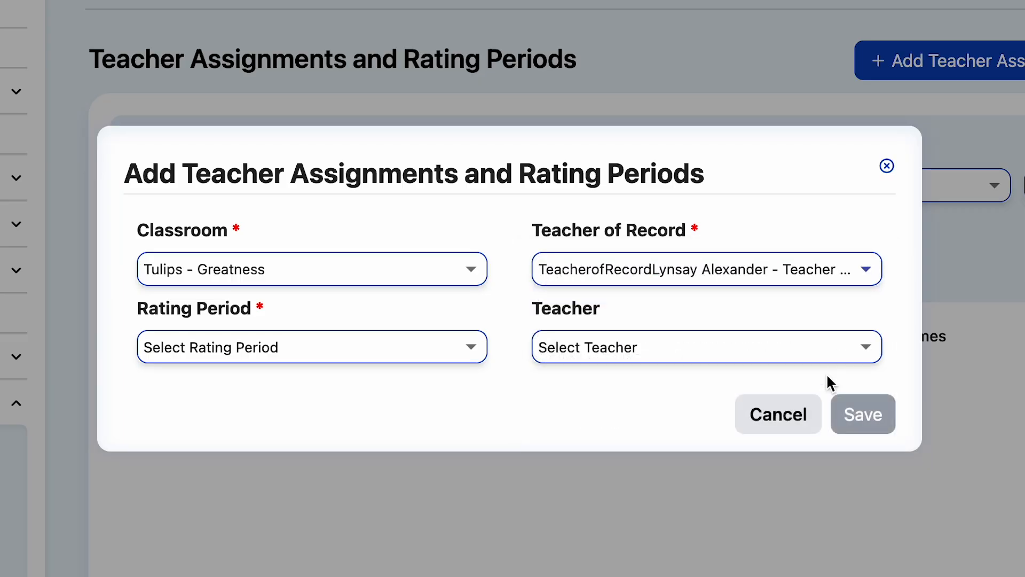
pyautogui.click(387, 359)
pyautogui.click(260, 439)
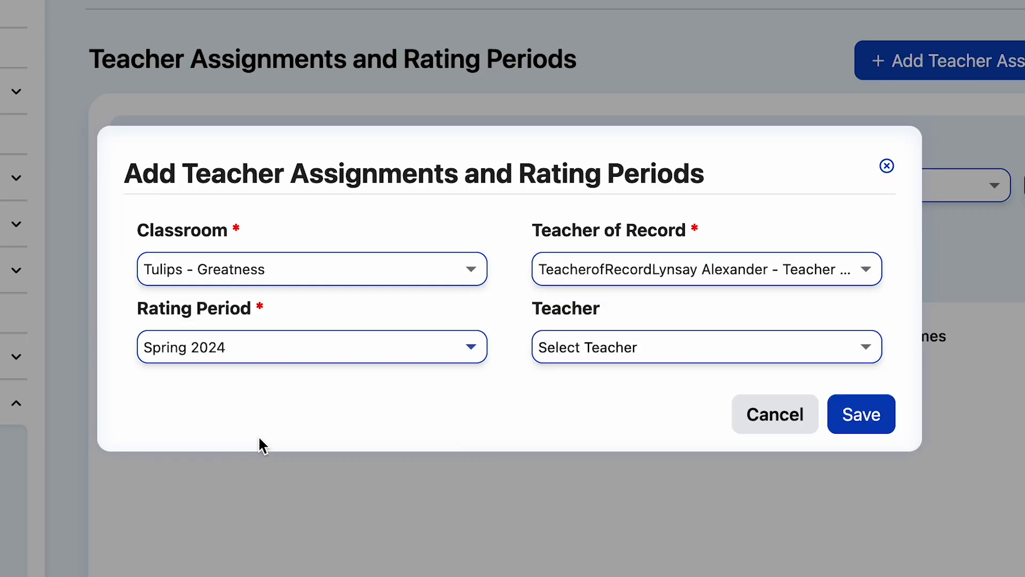
# Step: Assign the first four listed teachers to the Tulips classroom and save the assignment
pyautogui.click(622, 348)
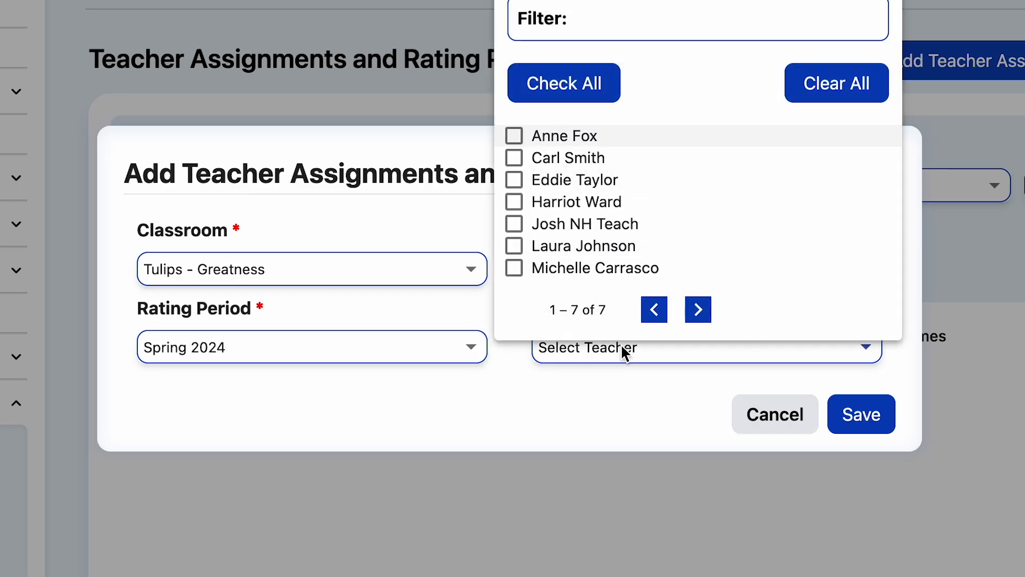
pyautogui.click(515, 137)
pyautogui.click(515, 159)
pyautogui.click(514, 180)
pyautogui.click(514, 202)
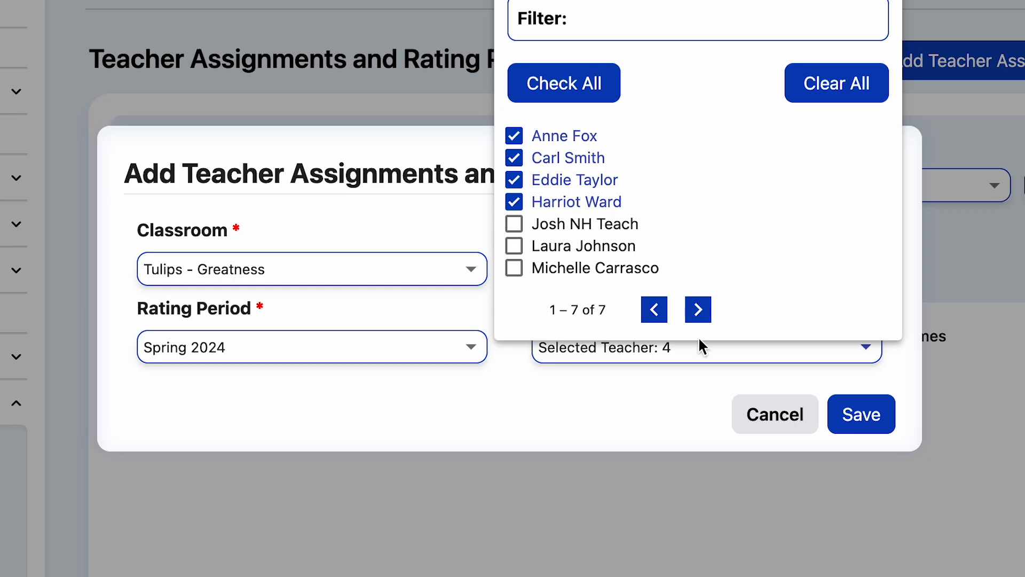
pyautogui.click(868, 417)
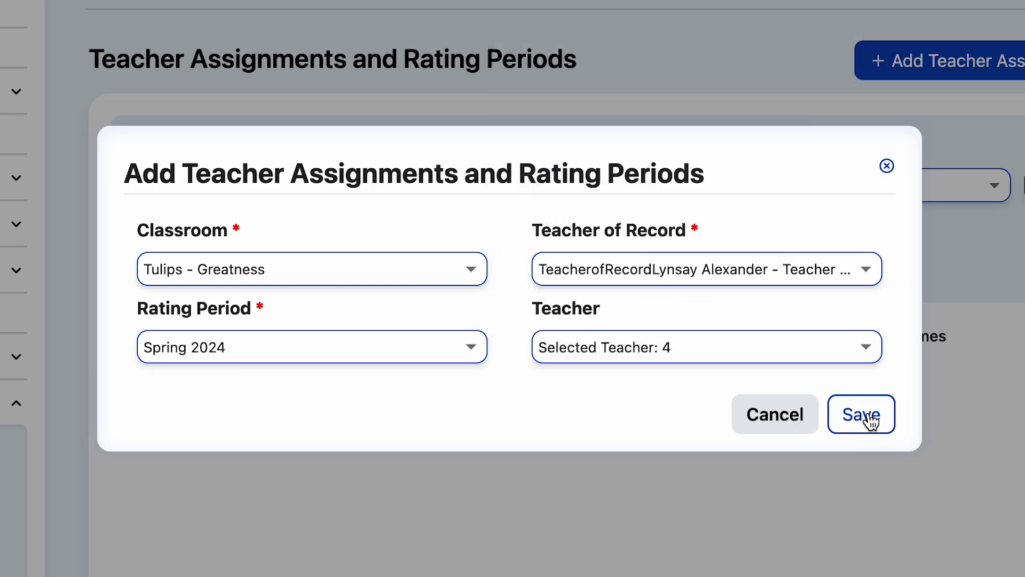
pyautogui.click(869, 415)
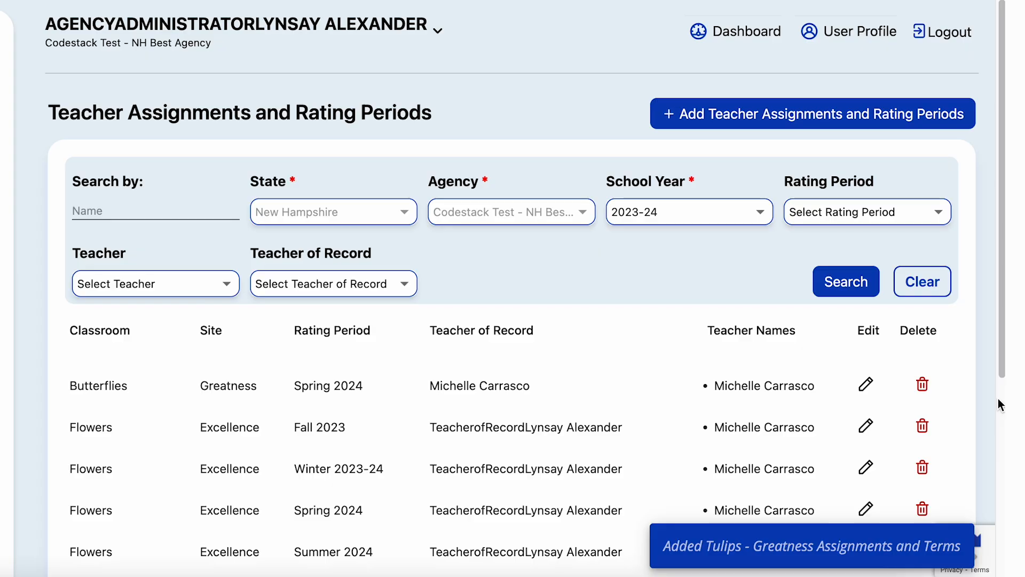
pyautogui.scroll(-6, 784, 414)
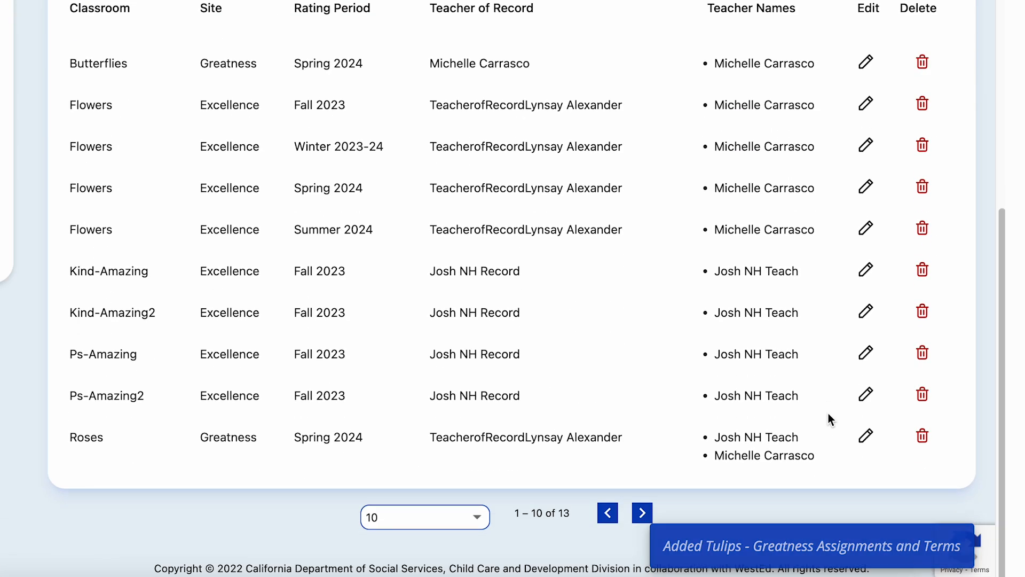
# Step: Open the Tulips classroom's Spring 2024 assignment for editing and change the selection of two entries in its teacher list
pyautogui.click(646, 514)
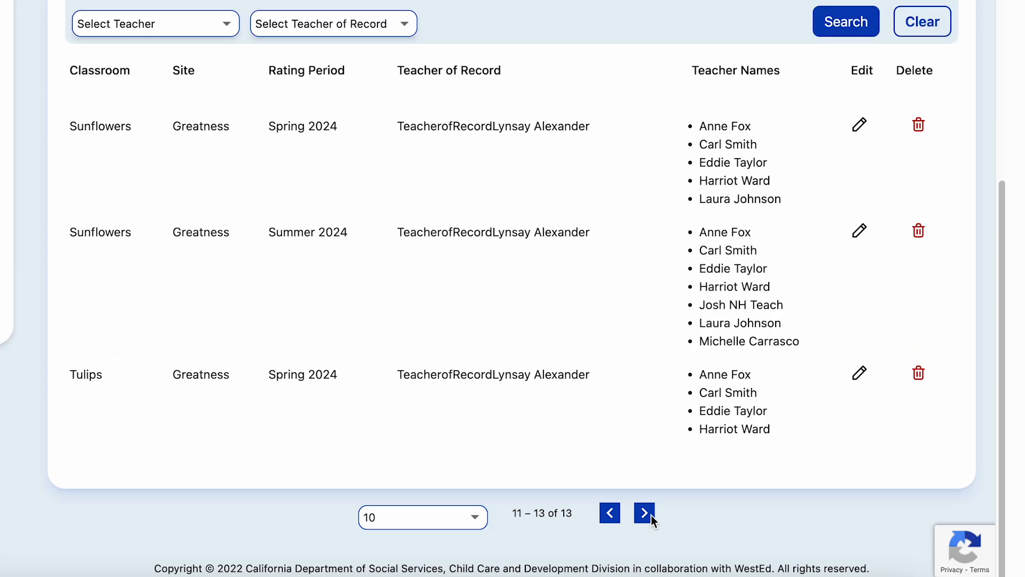
pyautogui.click(860, 375)
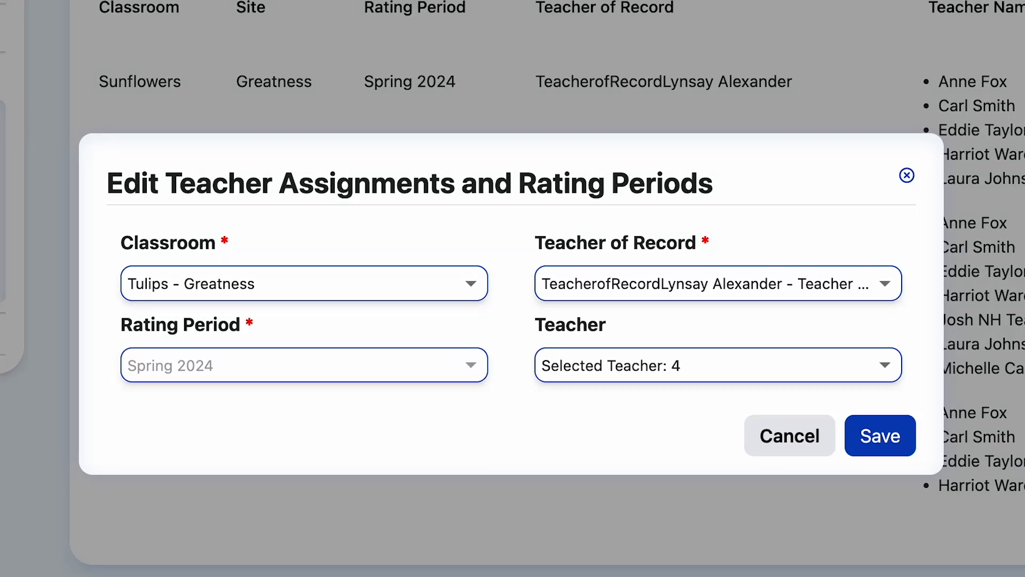
pyautogui.click(761, 374)
pyautogui.click(516, 143)
pyautogui.click(516, 167)
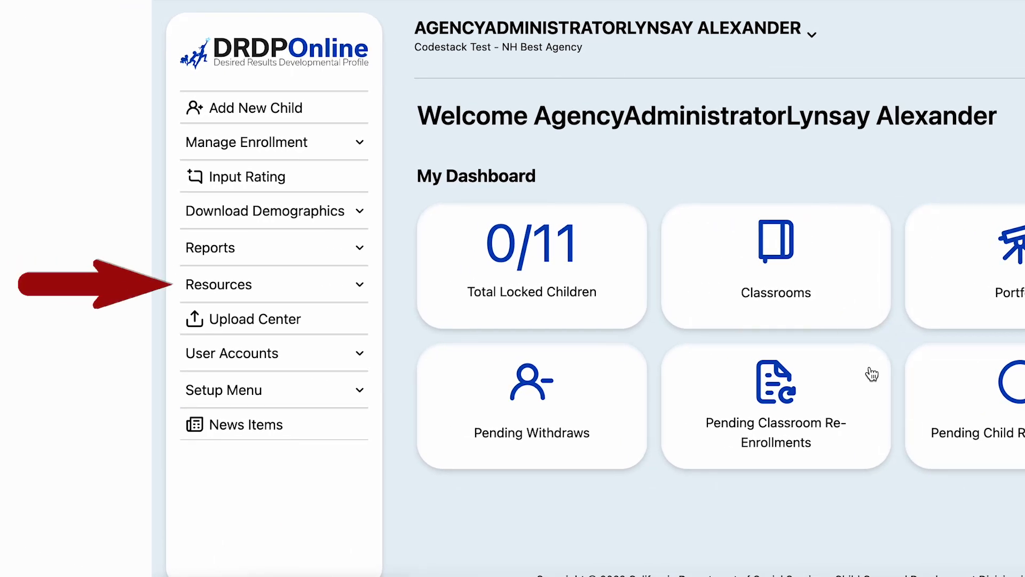
# Step: Open the upload templates page in the resources
pyautogui.click(228, 283)
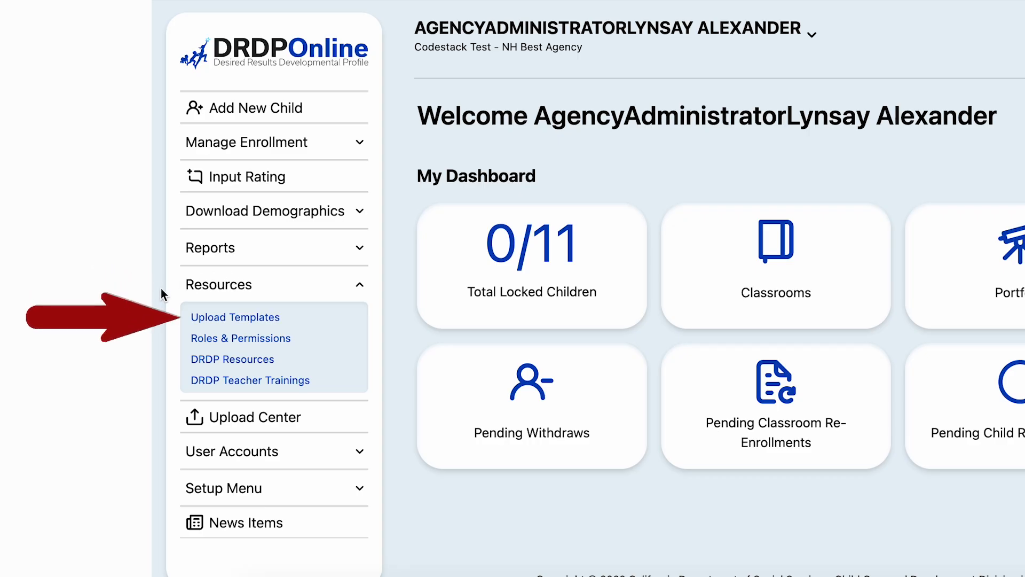
pyautogui.click(205, 317)
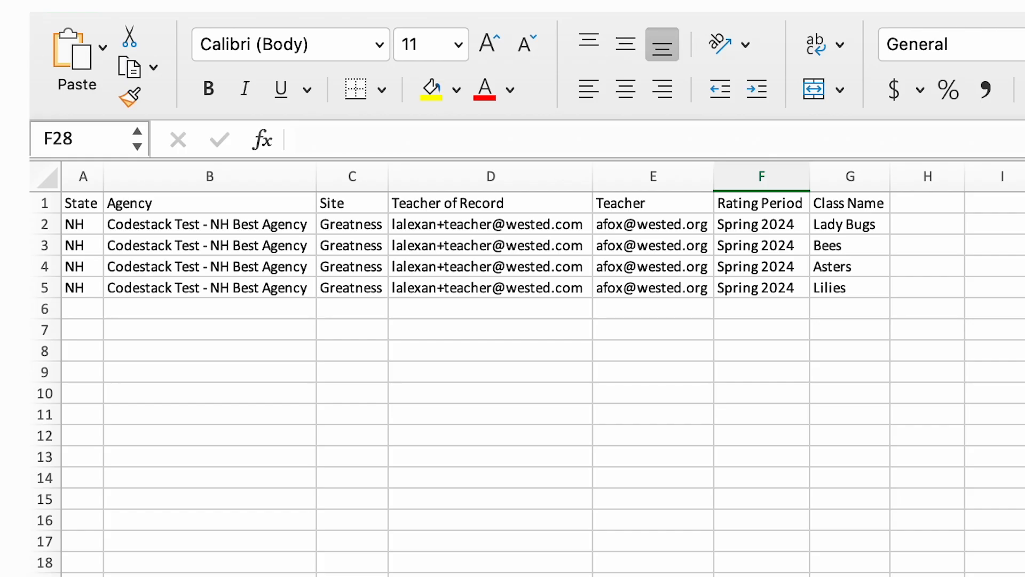
# Step: Close the Class-Upload-NH.xlsx workbook and save its changes
pyautogui.press('super+w')
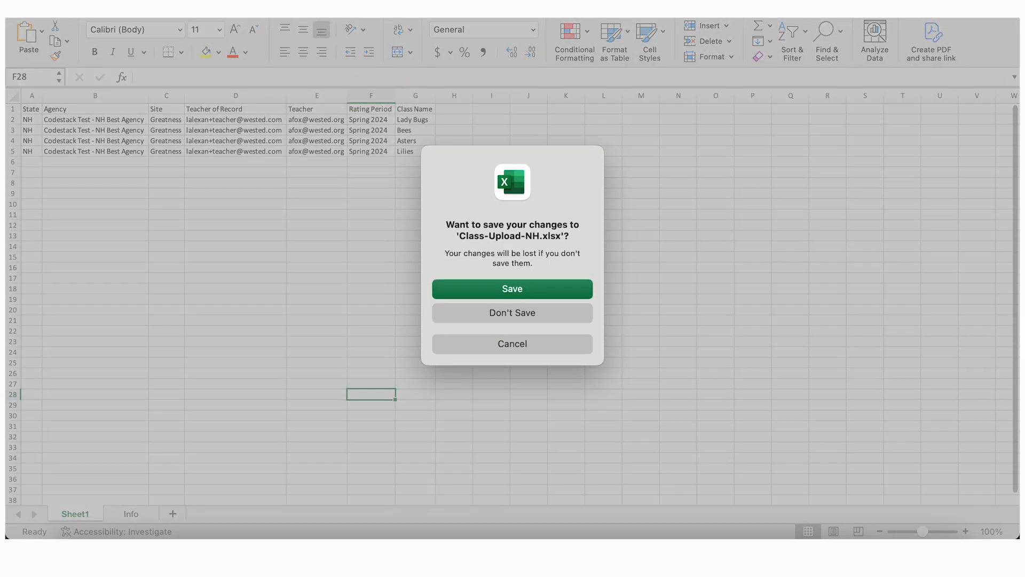
pyautogui.click(519, 294)
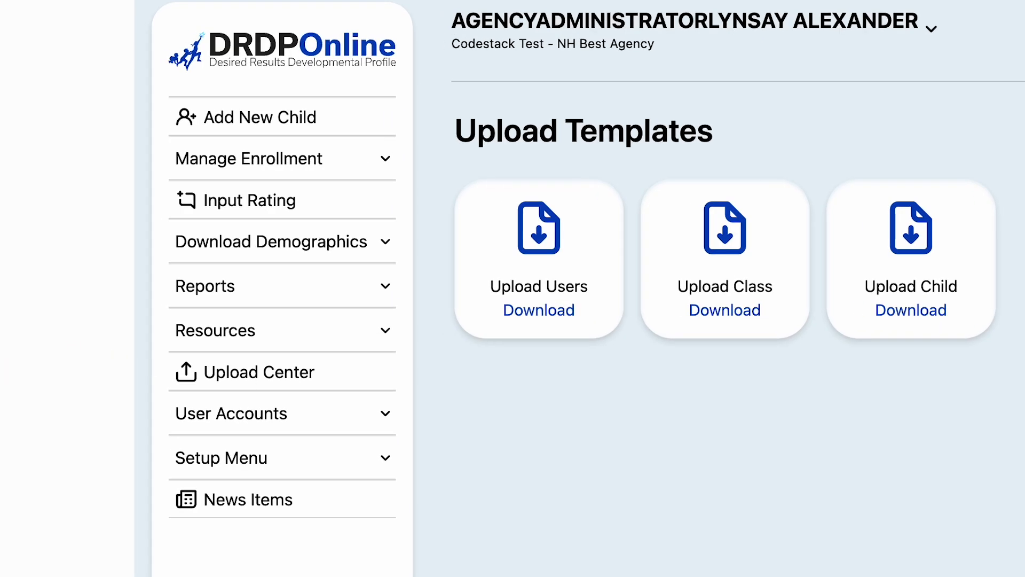
# Step: Go to the Upload Center and upload Class-Upload-NH.xlsx from the Desktop as the class file
pyautogui.click(240, 374)
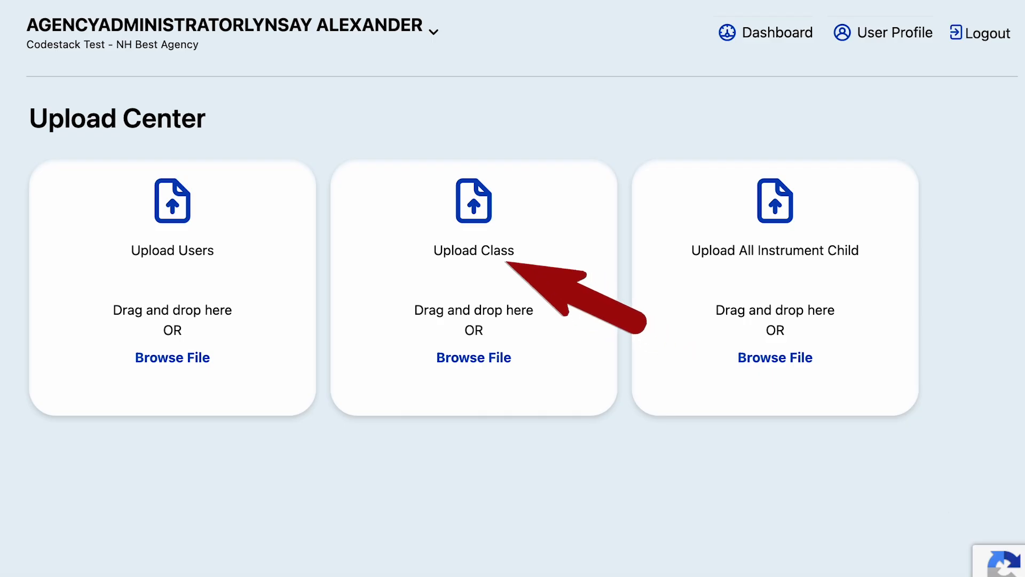
pyautogui.click(479, 358)
pyautogui.scroll(-5, 336, 347)
pyautogui.scroll(10, 288, 242)
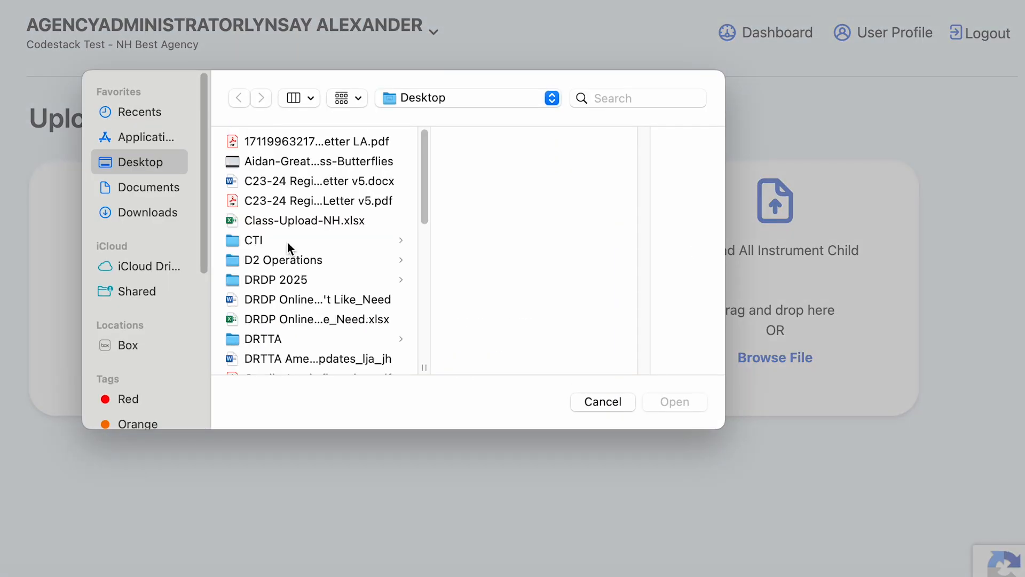
pyautogui.click(283, 222)
pyautogui.click(670, 403)
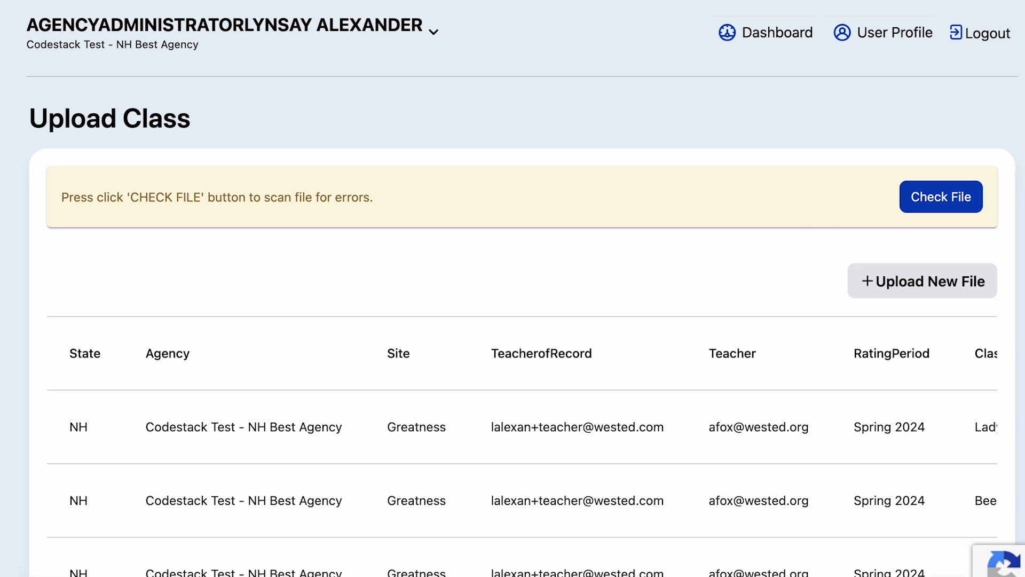
# Step: Check the uploaded class file for errors and read the error details of the first row's teacher of record
pyautogui.click(918, 199)
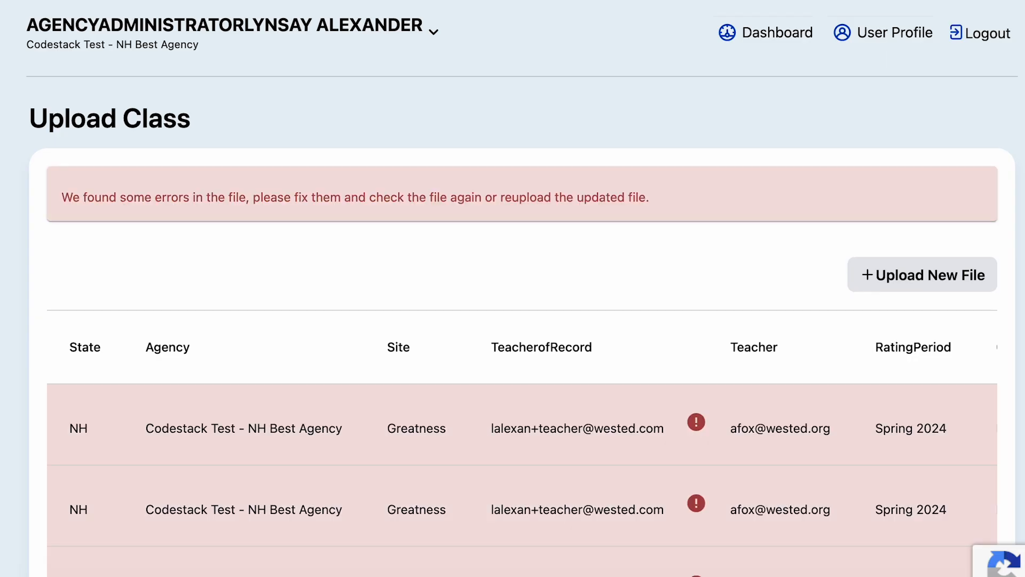
pyautogui.moveTo(700, 427)
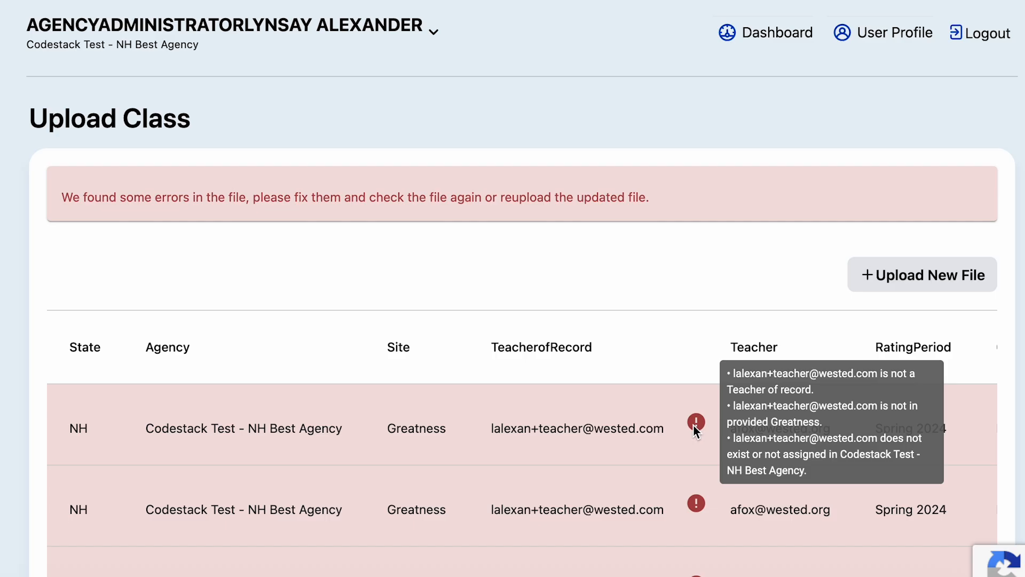
# Step: Correct the teacher of record e-mail in all four class rows so its domain ends in org
pyautogui.click(664, 428)
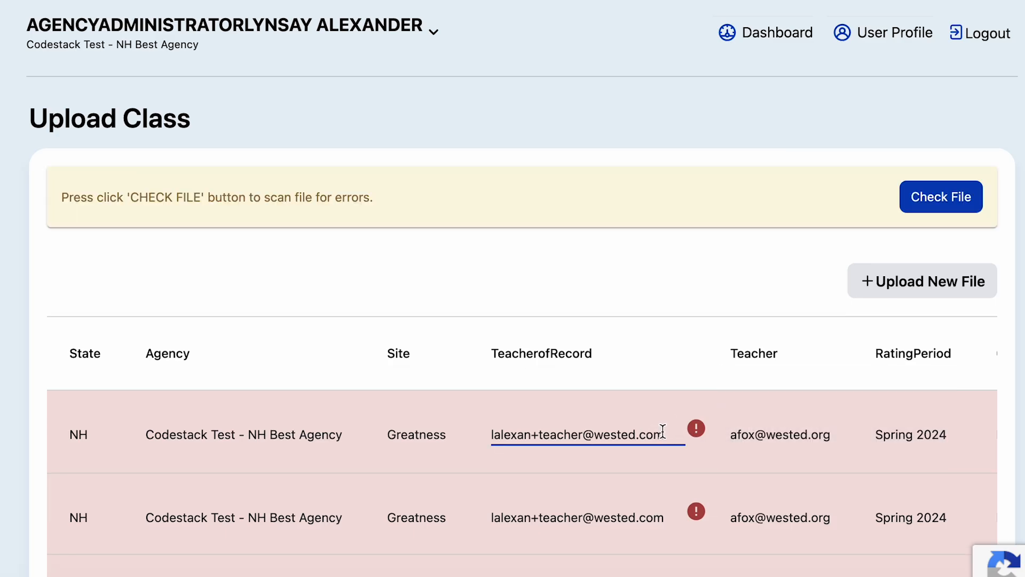
pyautogui.press('BackSpace')
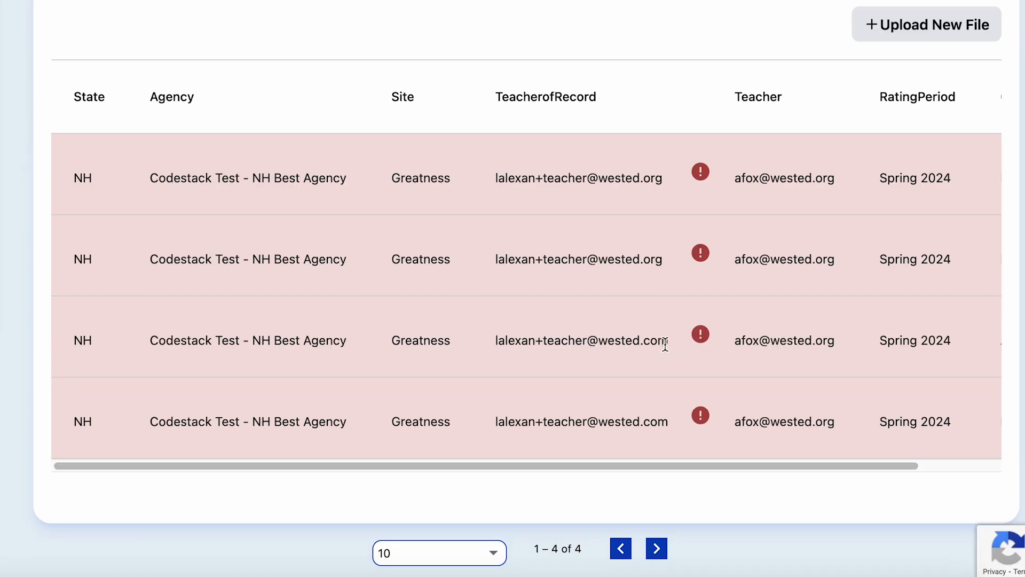
pyautogui.click(664, 344)
pyautogui.press('BackSpace')
pyautogui.press('BackSpace')
pyautogui.press('BackSpace')
pyautogui.write('org')
pyautogui.click(663, 420)
pyautogui.press('BackSpace')
pyautogui.press('BackSpace')
pyautogui.press('BackSpace')
pyautogui.write('org')
pyautogui.press('Return')
# Step: Check the corrected class file again, submit it and close the submission message
pyautogui.scroll(5, 788, 562)
pyautogui.click(939, 211)
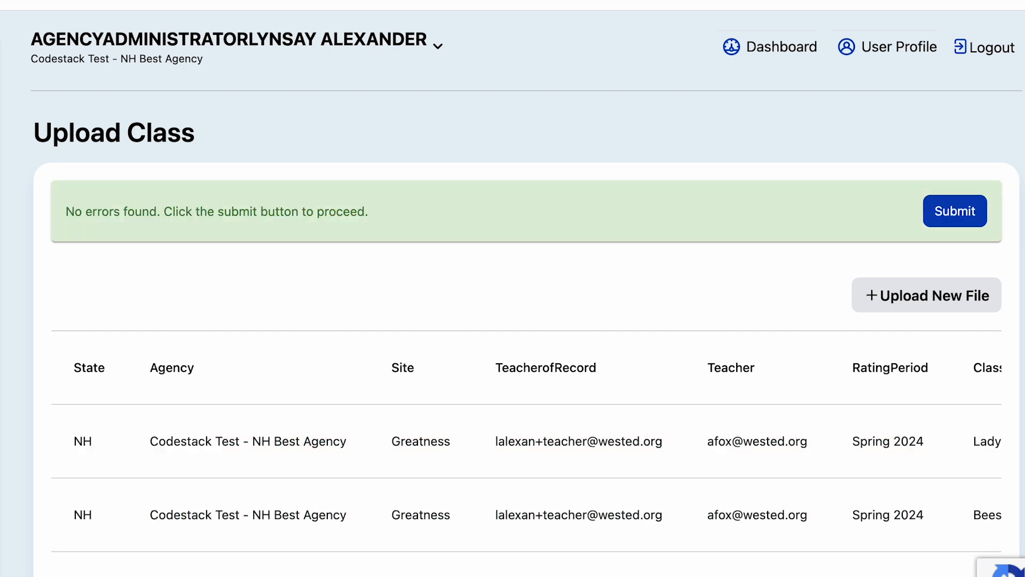
pyautogui.click(973, 225)
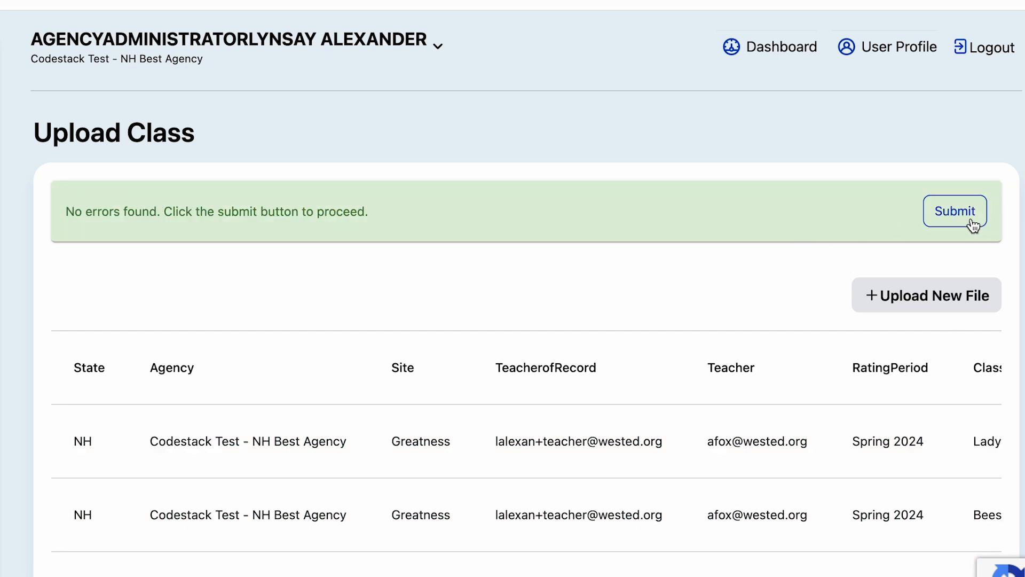
pyautogui.click(973, 225)
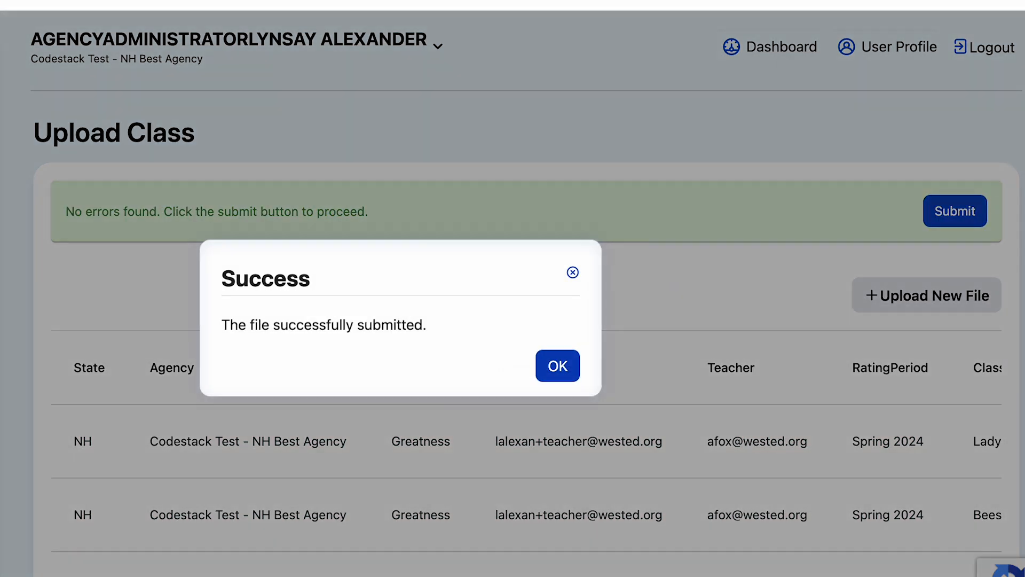
pyautogui.click(555, 375)
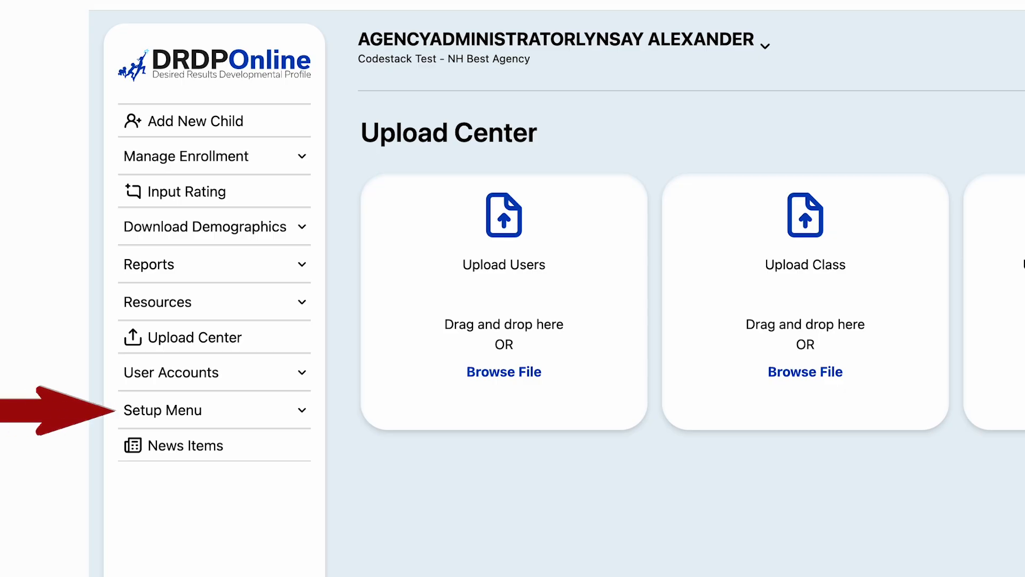
# Step: Open the Classroom setup page and search for the classrooms of the Greatness site
pyautogui.click(170, 414)
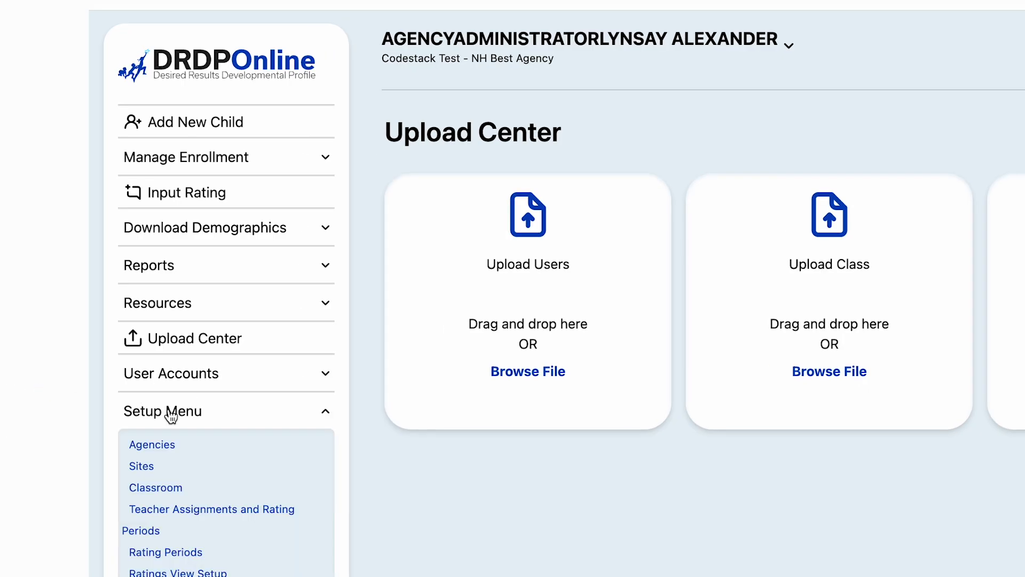
pyautogui.click(167, 483)
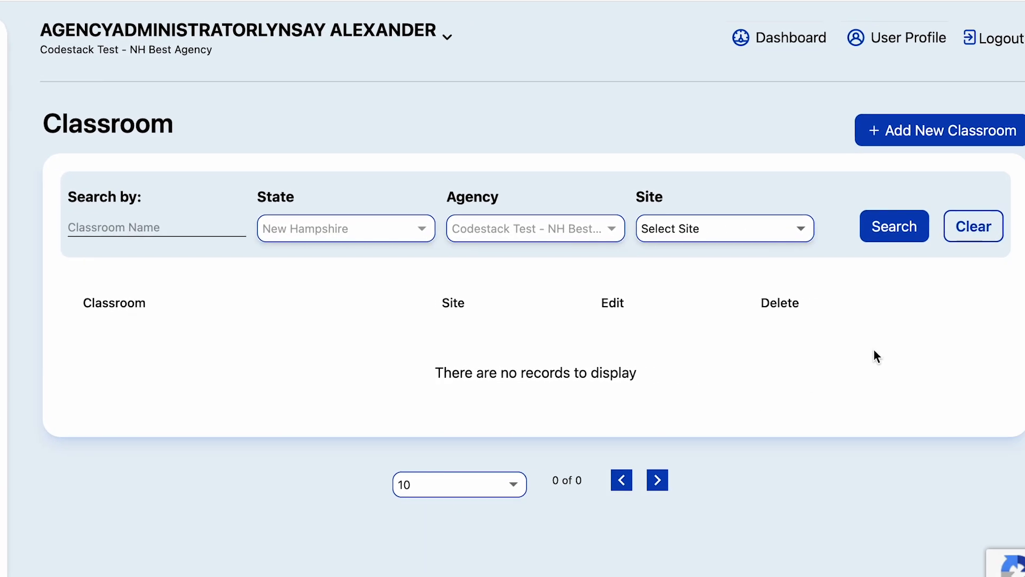
pyautogui.click(865, 232)
pyautogui.click(658, 347)
pyautogui.click(902, 229)
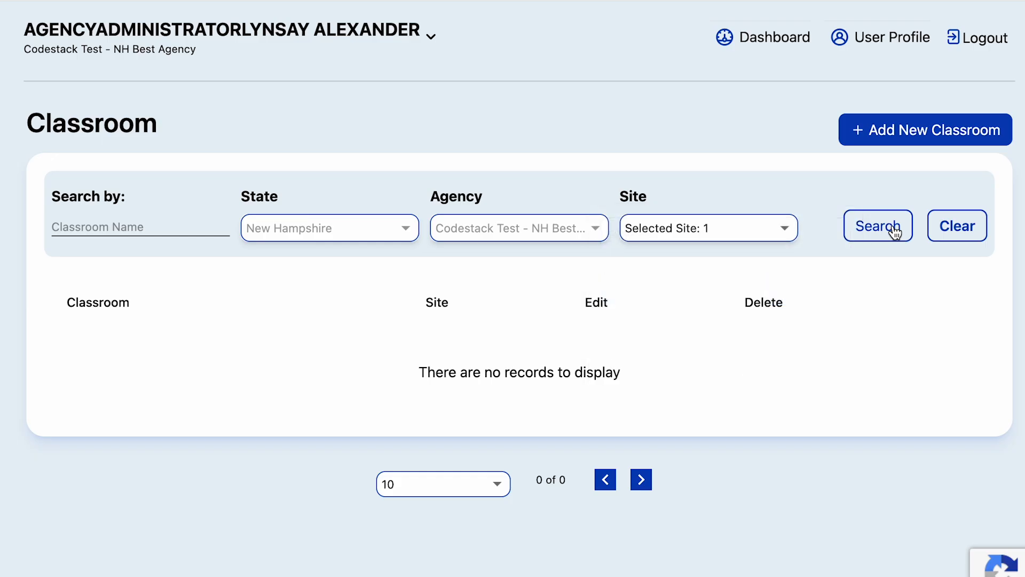
pyautogui.click(883, 226)
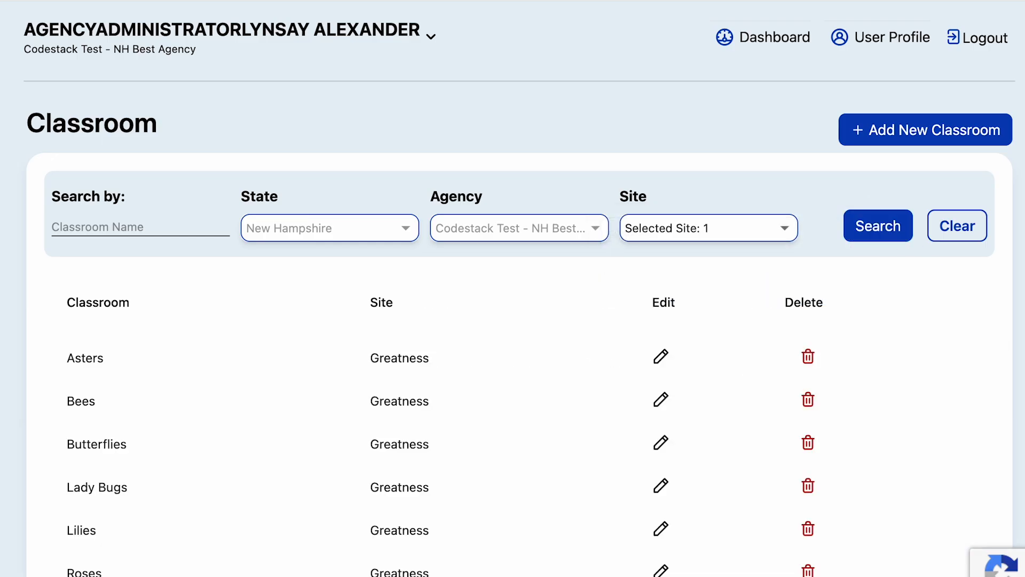